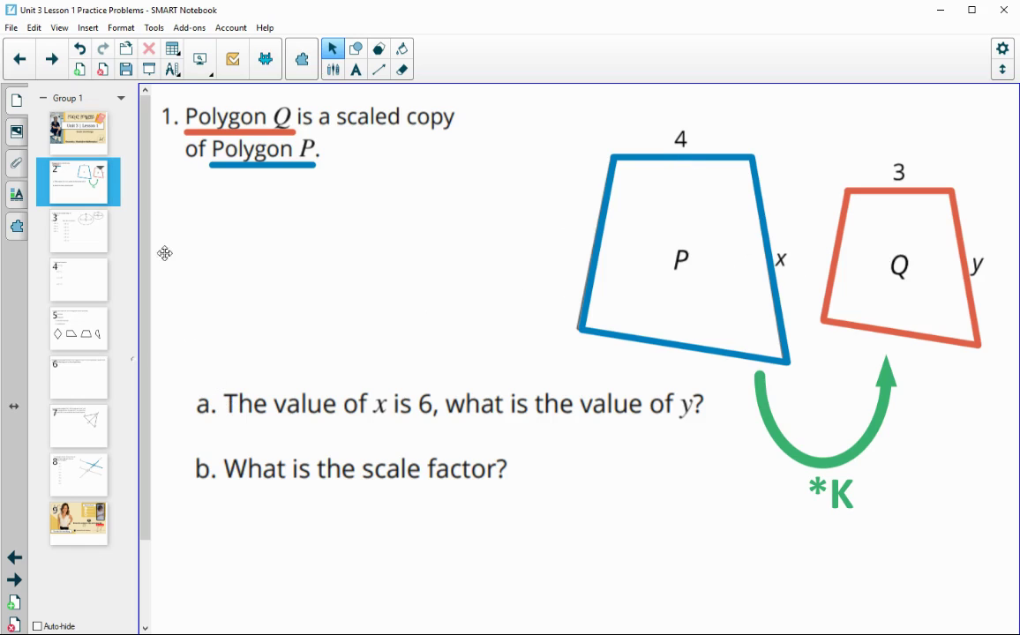
# - Write a purple 6 beside the x label on Polygon P
pyautogui.click(333, 70)
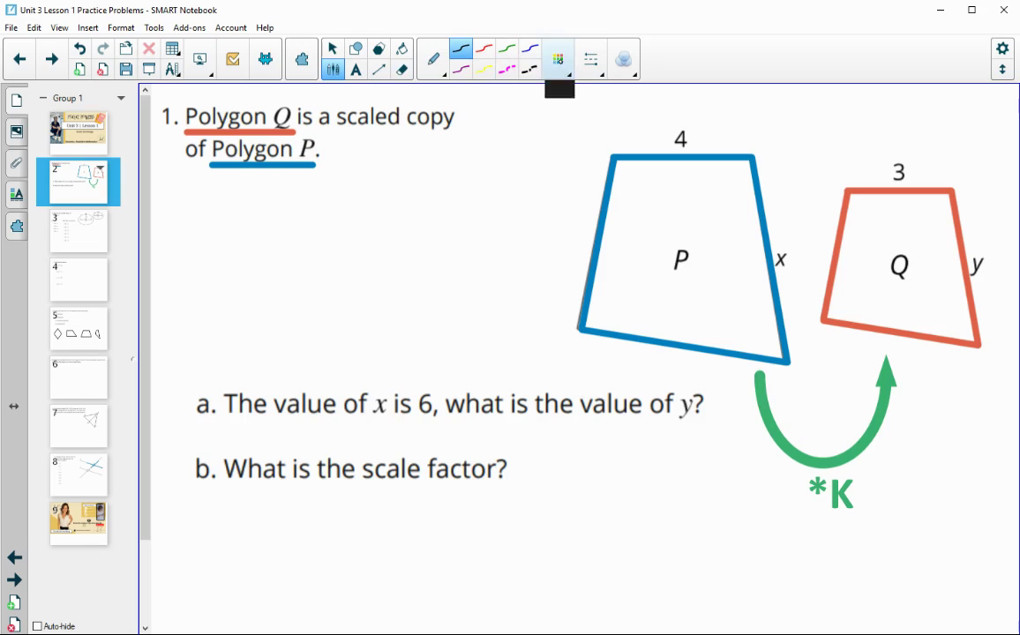
pyautogui.click(460, 69)
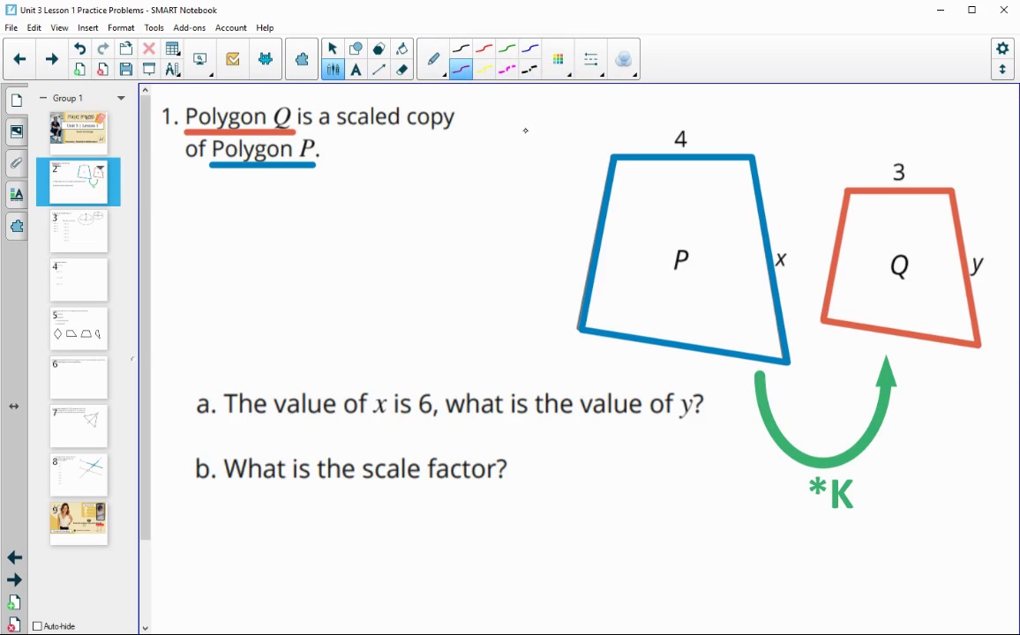
pyautogui.moveTo(785, 223); pyautogui.dragTo(777, 233)
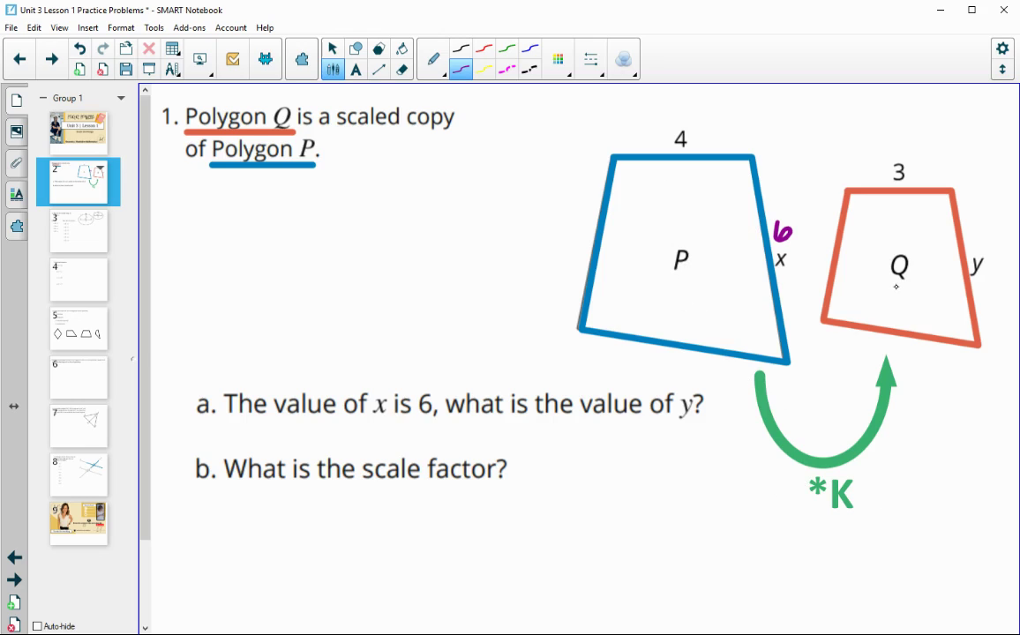
# - Trace the top edges of Polygon P (4) and Polygon Q (3) with thicker purple straight lines
pyautogui.click(379, 70)
pyautogui.click(548, 59)
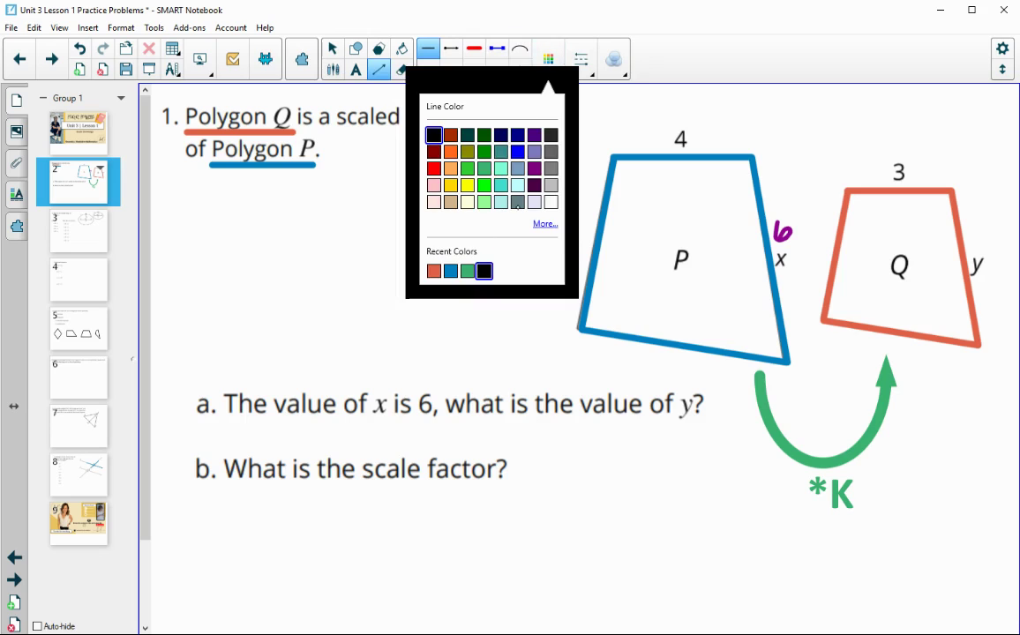
pyautogui.click(582, 59)
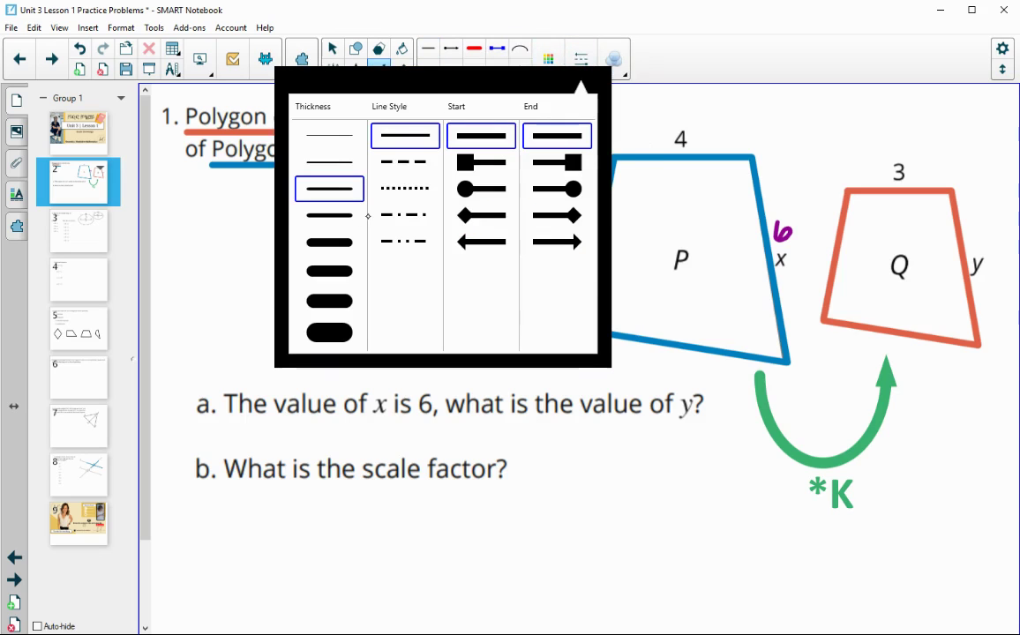
pyautogui.click(662, 173)
pyautogui.moveTo(615, 159); pyautogui.dragTo(752, 160)
pyautogui.moveTo(853, 195); pyautogui.dragTo(952, 195)
pyautogui.click(333, 69)
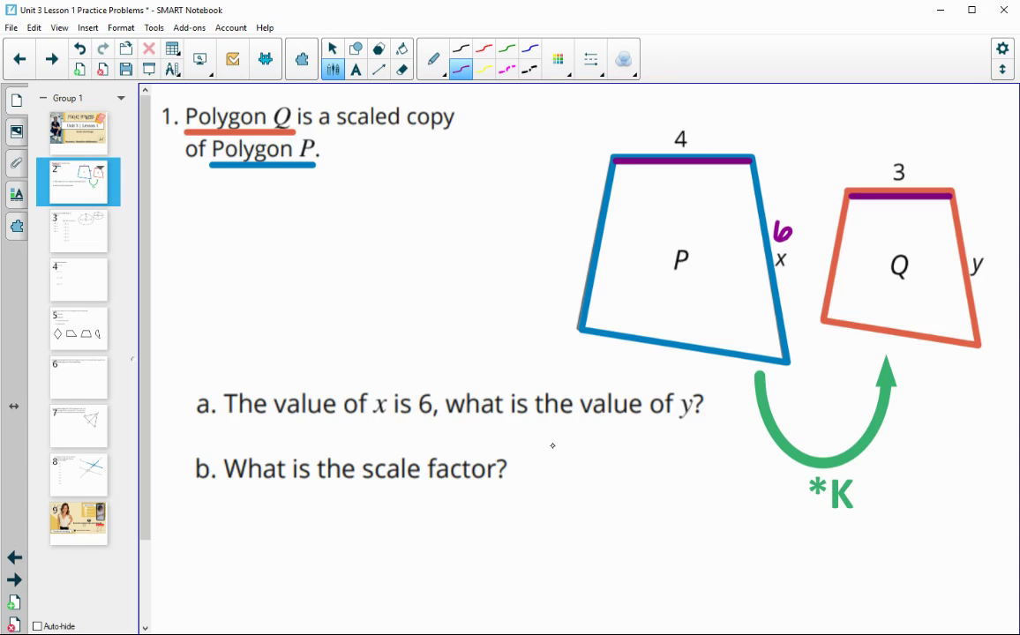
# - Write 3/4 after question b and =3/4 after *K, and draw an arrow from 4 to 3
pyautogui.moveTo(525, 460)
pyautogui.mouseDown()
pyautogui.moveTo(526, 486)
pyautogui.moveTo(561, 494)
pyautogui.moveTo(529, 519)
pyautogui.moveTo(549, 518)
pyautogui.mouseUp()
pyautogui.moveTo(542, 505); pyautogui.dragTo(541, 530)
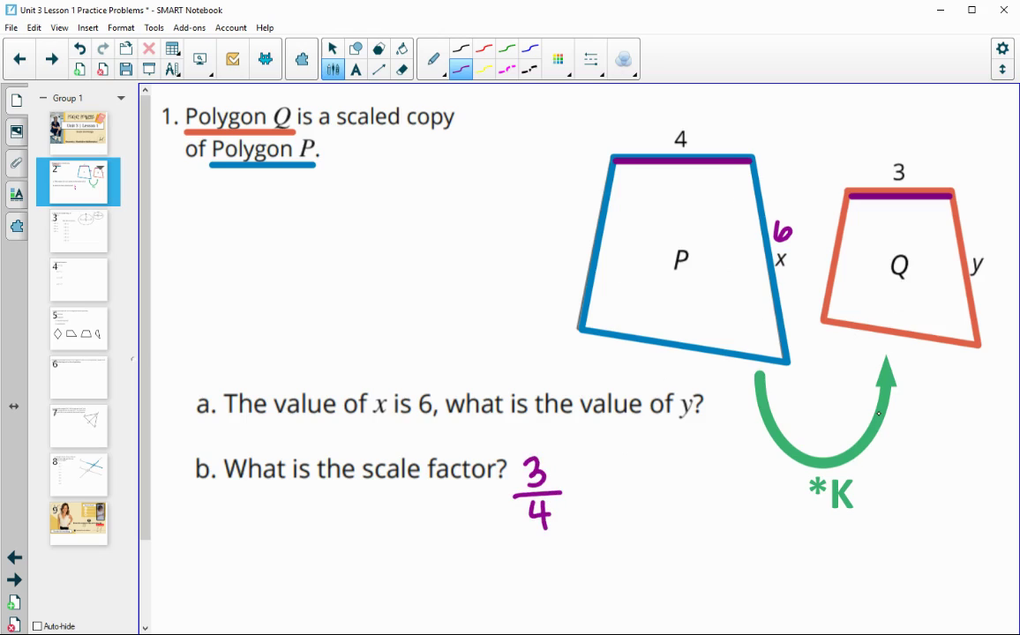
pyautogui.moveTo(862, 489); pyautogui.dragTo(874, 488)
pyautogui.moveTo(863, 501)
pyautogui.mouseDown()
pyautogui.moveTo(900, 492)
pyautogui.moveTo(886, 509)
pyautogui.moveTo(893, 534)
pyautogui.mouseUp()
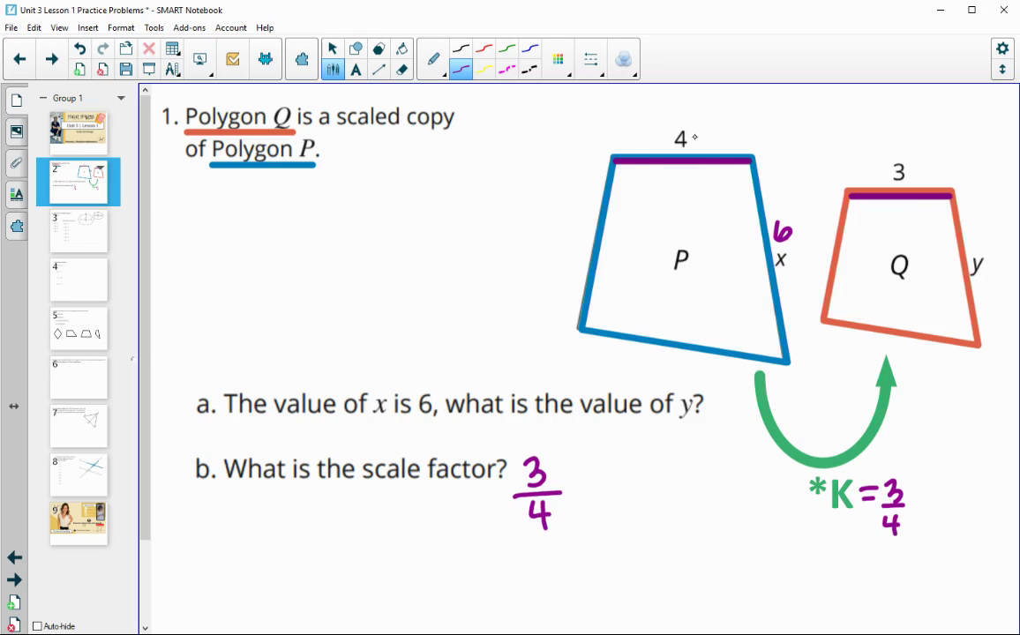
pyautogui.moveTo(693, 135)
pyautogui.mouseDown()
pyautogui.moveTo(809, 125)
pyautogui.moveTo(883, 154)
pyautogui.mouseUp()
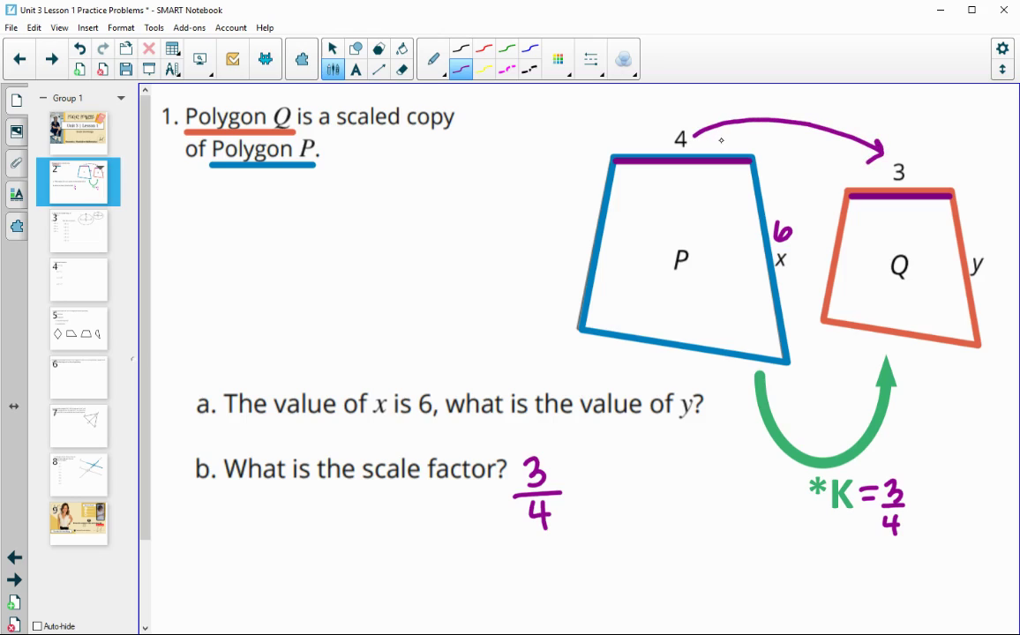
# - Write 4×3/4 = 3 above Polygon P and draw an arrow from 6 to y
pyautogui.moveTo(542, 100)
pyautogui.mouseDown()
pyautogui.moveTo(541, 124)
pyautogui.moveTo(579, 128)
pyautogui.mouseUp()
pyautogui.moveTo(577, 109)
pyautogui.mouseDown()
pyautogui.moveTo(564, 129)
pyautogui.moveTo(596, 105)
pyautogui.moveTo(587, 125)
pyautogui.moveTo(605, 130)
pyautogui.mouseUp()
pyautogui.moveTo(590, 133); pyautogui.dragTo(603, 141)
pyautogui.moveTo(598, 132)
pyautogui.mouseDown()
pyautogui.moveTo(598, 150)
pyautogui.moveTo(631, 128)
pyautogui.mouseUp()
pyautogui.moveTo(639, 116); pyautogui.dragTo(640, 134)
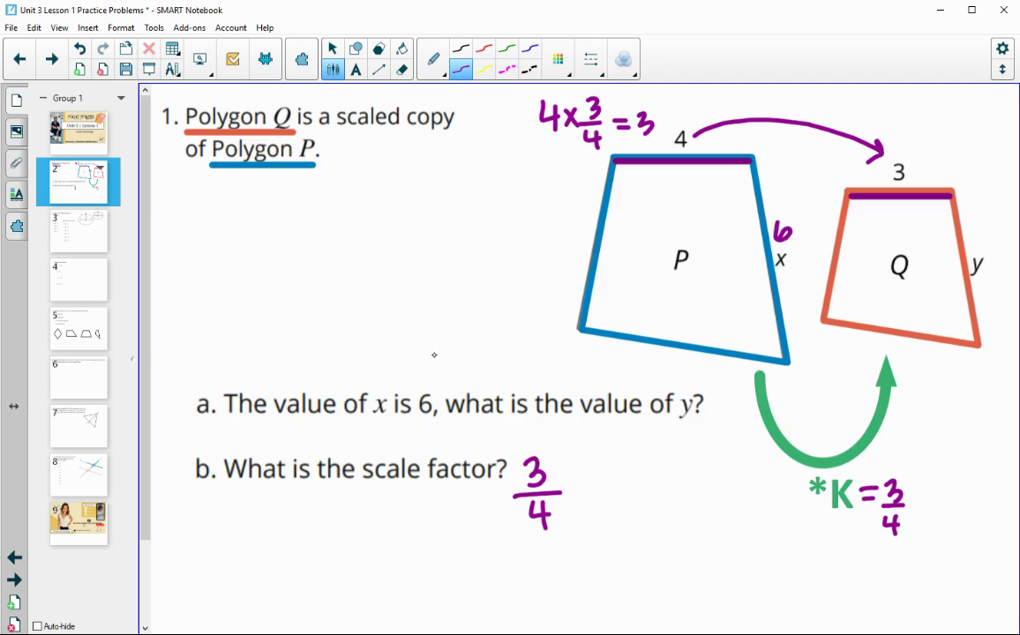
pyautogui.moveTo(803, 233)
pyautogui.mouseDown()
pyautogui.moveTo(910, 245)
pyautogui.moveTo(940, 262)
pyautogui.mouseUp()
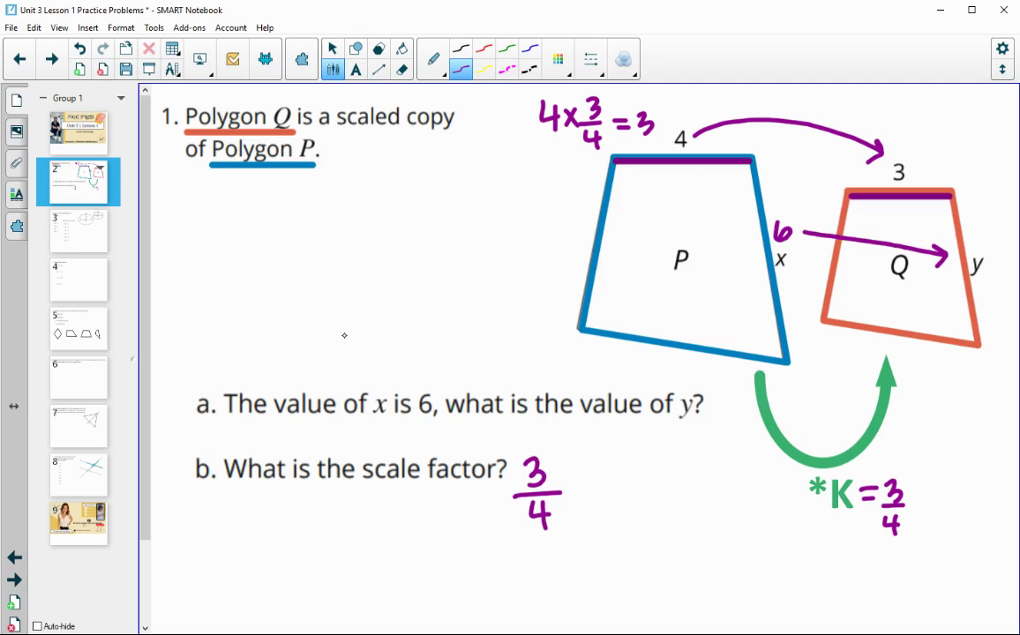
# - Work out y as 6/1 × 3/4 = 18/4 = 9/2 = 4.5, then move to slide 3
pyautogui.moveTo(256, 326)
pyautogui.mouseDown()
pyautogui.moveTo(248, 340)
pyautogui.moveTo(270, 333)
pyautogui.moveTo(315, 351)
pyautogui.moveTo(309, 374)
pyautogui.moveTo(352, 342)
pyautogui.mouseUp()
pyautogui.moveTo(339, 351); pyautogui.dragTo(354, 349)
pyautogui.moveTo(240, 350)
pyautogui.mouseDown()
pyautogui.moveTo(256, 349)
pyautogui.moveTo(254, 376)
pyautogui.mouseUp()
pyautogui.moveTo(382, 325)
pyautogui.mouseDown()
pyautogui.moveTo(399, 348)
pyautogui.moveTo(389, 366)
pyautogui.moveTo(428, 339)
pyautogui.mouseUp()
pyautogui.moveTo(412, 349)
pyautogui.mouseDown()
pyautogui.moveTo(428, 348)
pyautogui.moveTo(437, 331)
pyautogui.moveTo(457, 347)
pyautogui.mouseUp()
pyautogui.moveTo(440, 357)
pyautogui.mouseDown()
pyautogui.moveTo(461, 374)
pyautogui.moveTo(491, 341)
pyautogui.mouseUp()
pyautogui.moveTo(475, 352)
pyautogui.mouseDown()
pyautogui.moveTo(504, 340)
pyautogui.moveTo(518, 360)
pyautogui.moveTo(531, 345)
pyautogui.moveTo(546, 358)
pyautogui.moveTo(558, 330)
pyautogui.moveTo(494, 332)
pyautogui.moveTo(494, 367)
pyautogui.moveTo(567, 373)
pyautogui.moveTo(565, 332)
pyautogui.mouseUp()
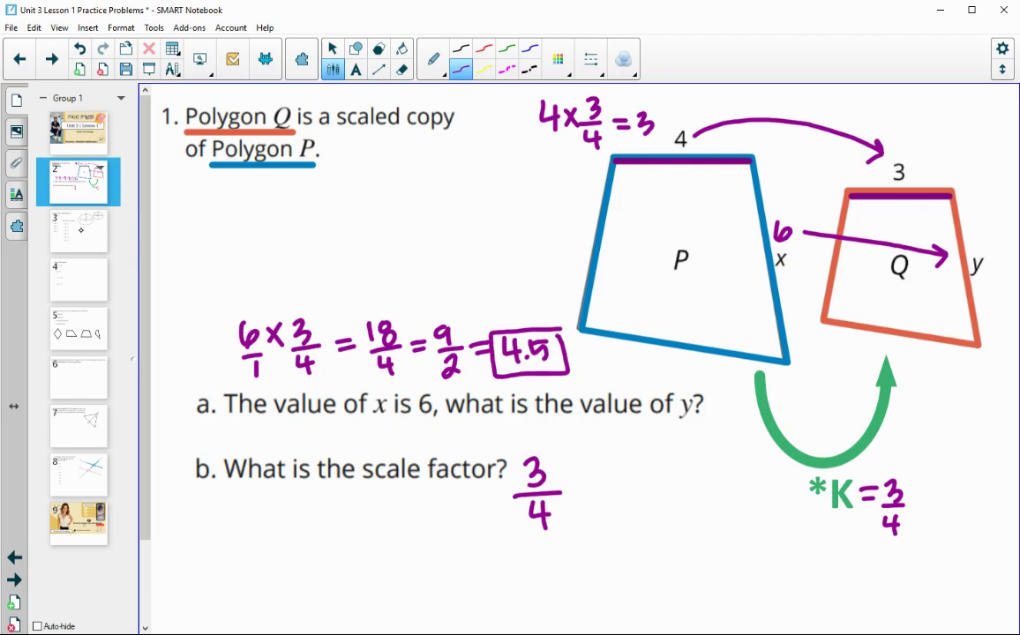
pyautogui.press('pagedown')
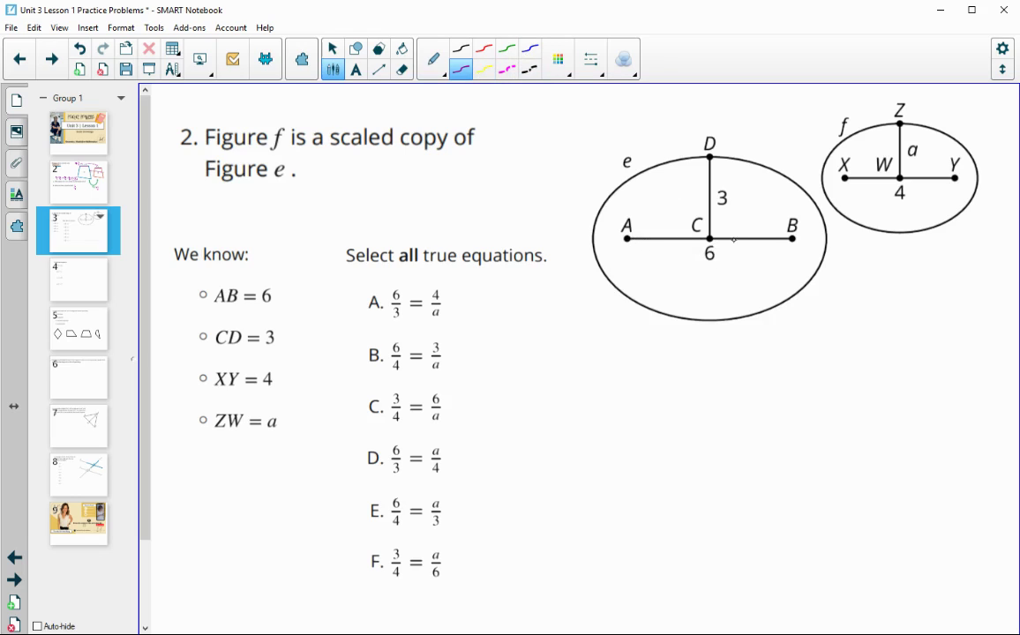
# - Trace Figure e's 6 and 3 in purple and Figure f's 4 and a in blue
pyautogui.moveTo(712, 243); pyautogui.dragTo(706, 261)
pyautogui.moveTo(719, 192); pyautogui.dragTo(717, 205)
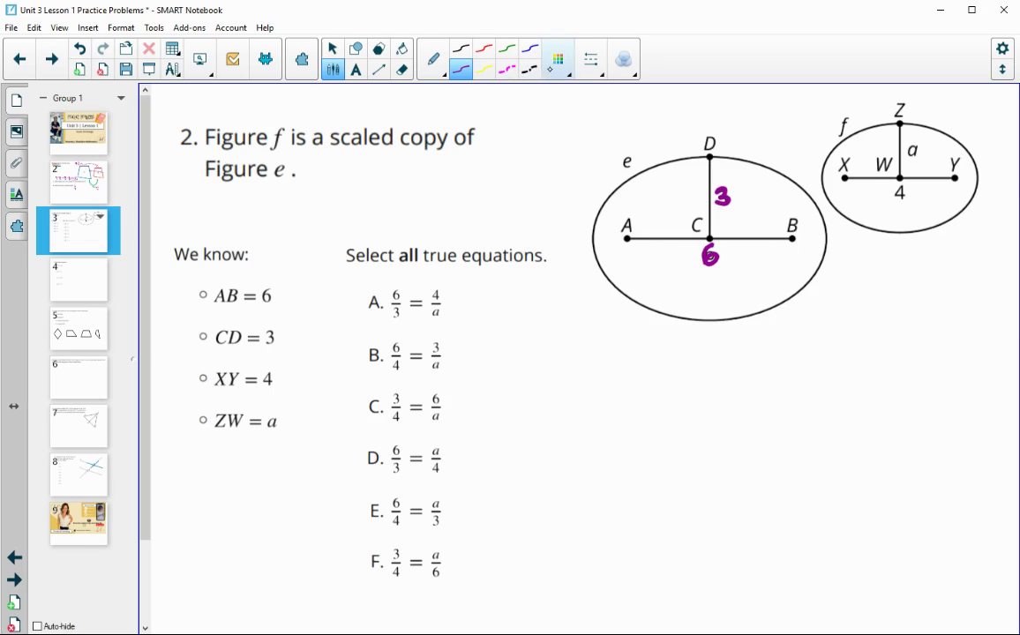
pyautogui.click(555, 62)
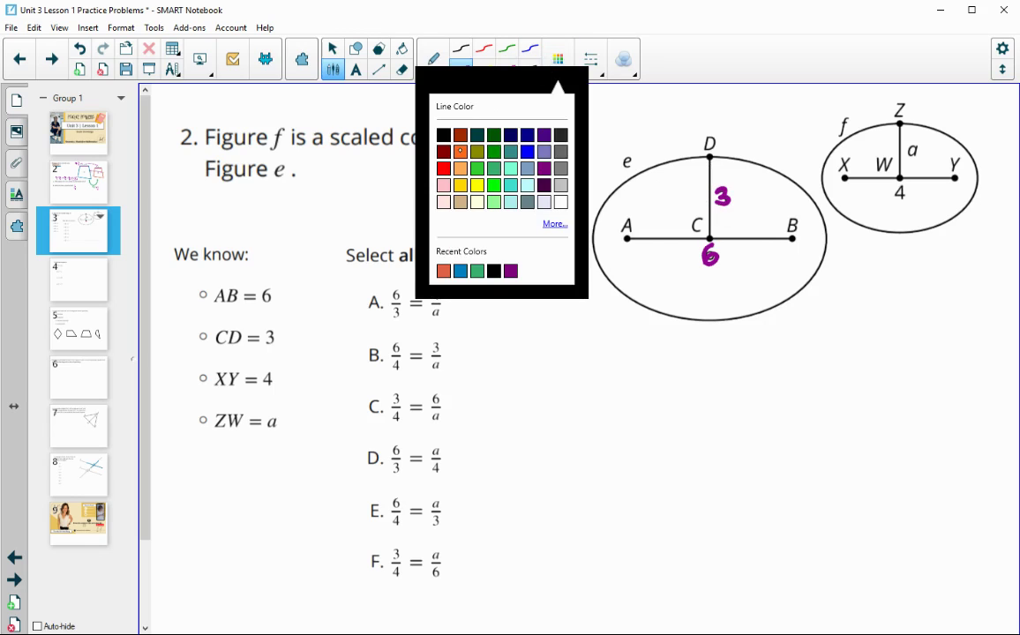
pyautogui.click(570, 62)
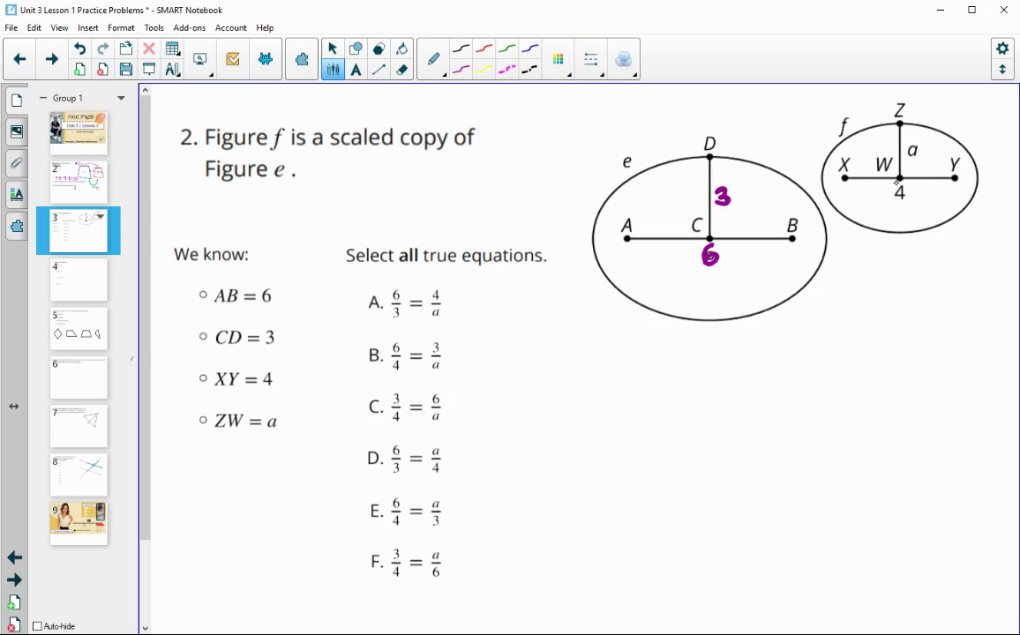
pyautogui.moveTo(899, 183); pyautogui.dragTo(902, 209)
pyautogui.moveTo(917, 147); pyautogui.dragTo(923, 165)
# - Switch the pen ink to green
pyautogui.click(378, 69)
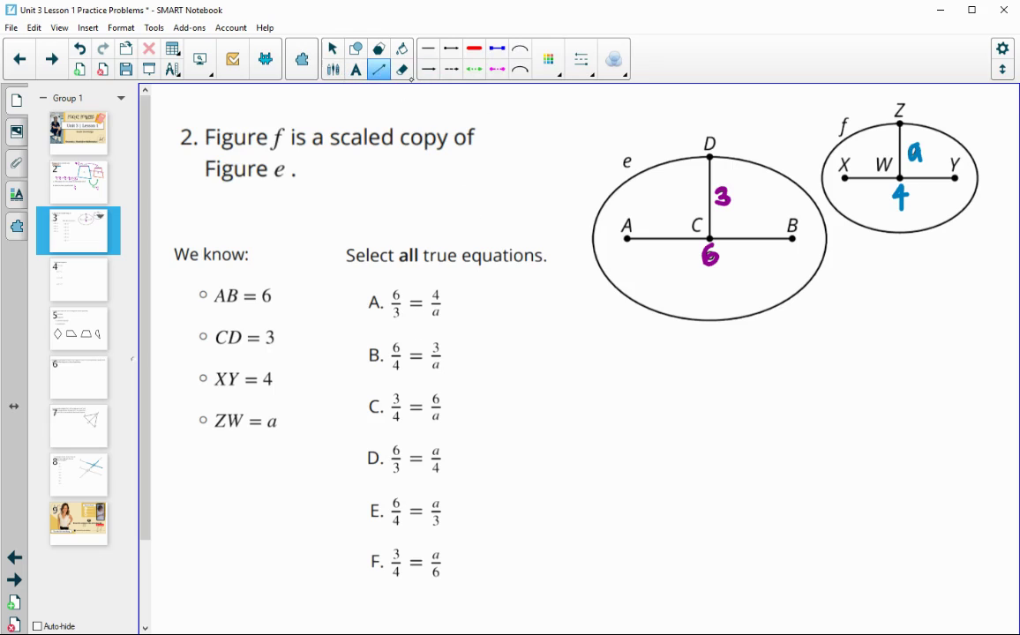
pyautogui.click(548, 60)
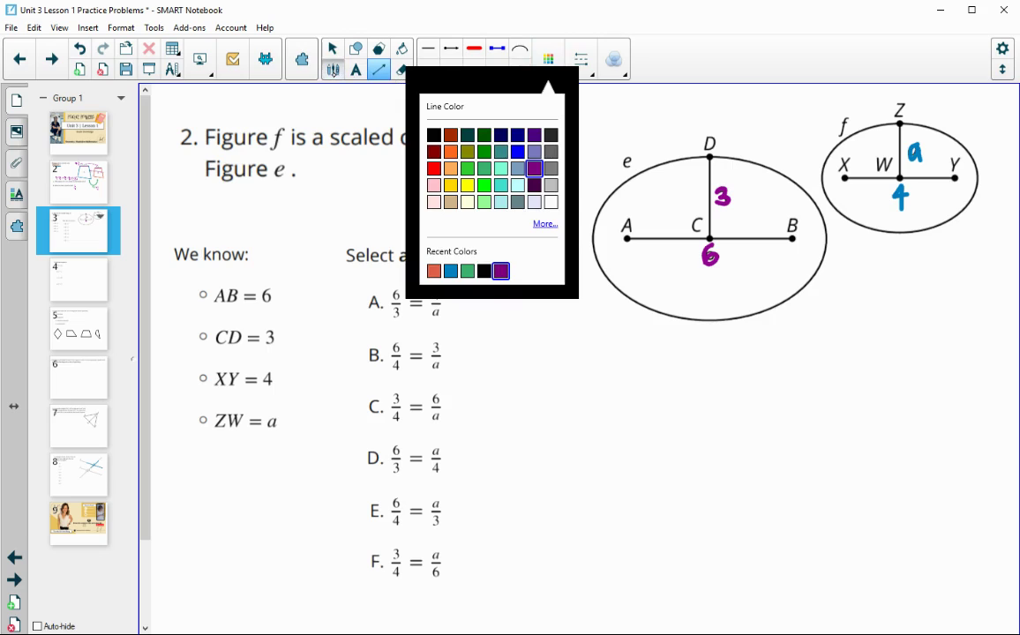
pyautogui.click(334, 70)
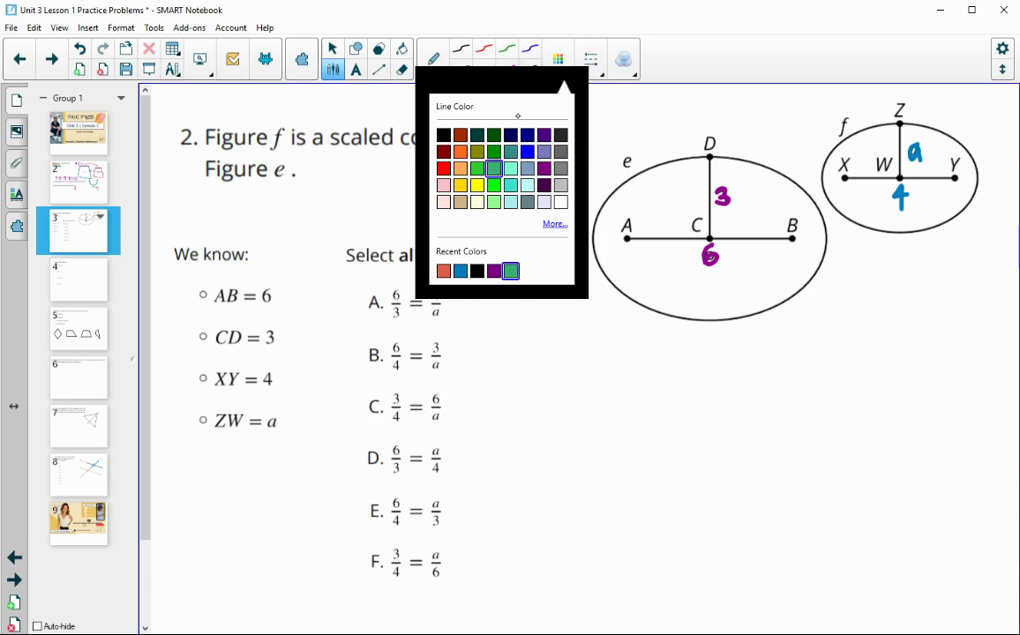
pyautogui.click(493, 167)
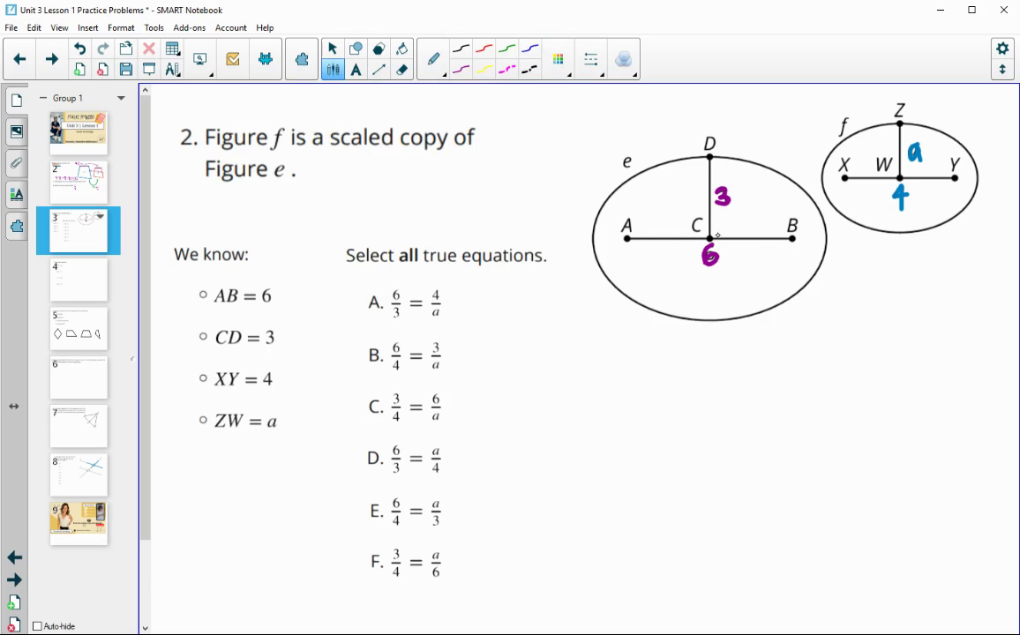
# - Draw green curved arrows from 6 to 3 and from 4 to a, and circle choice A
pyautogui.moveTo(730, 258)
pyautogui.mouseDown()
pyautogui.moveTo(749, 232)
pyautogui.moveTo(729, 201)
pyautogui.moveTo(743, 208)
pyautogui.mouseUp()
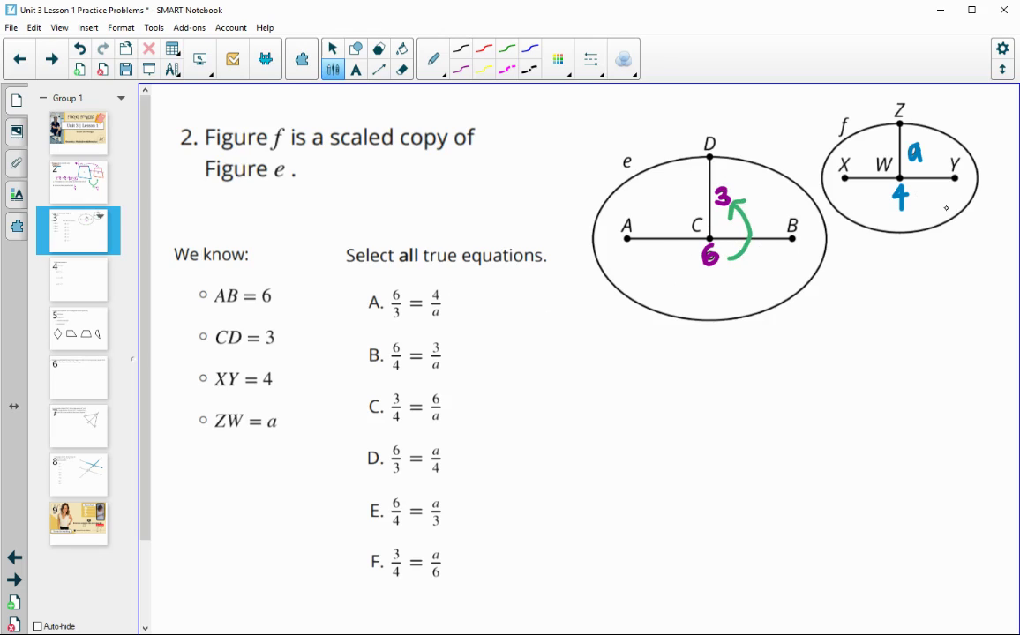
pyautogui.moveTo(916, 203)
pyautogui.mouseDown()
pyautogui.moveTo(942, 176)
pyautogui.moveTo(938, 158)
pyautogui.mouseUp()
pyautogui.moveTo(378, 289)
pyautogui.mouseDown()
pyautogui.moveTo(363, 320)
pyautogui.moveTo(381, 290)
pyautogui.mouseUp()
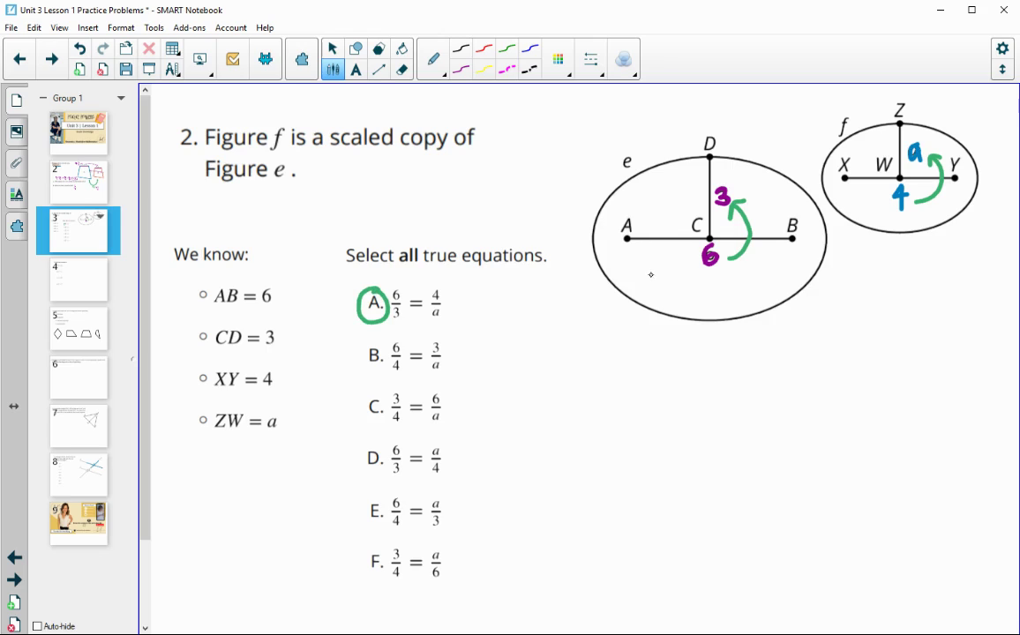
# - Trace AB, CD and XY in green, undo two traces, and select Figure e's green arrow
pyautogui.moveTo(626, 239); pyautogui.dragTo(795, 237)
pyautogui.moveTo(714, 238); pyautogui.dragTo(712, 156)
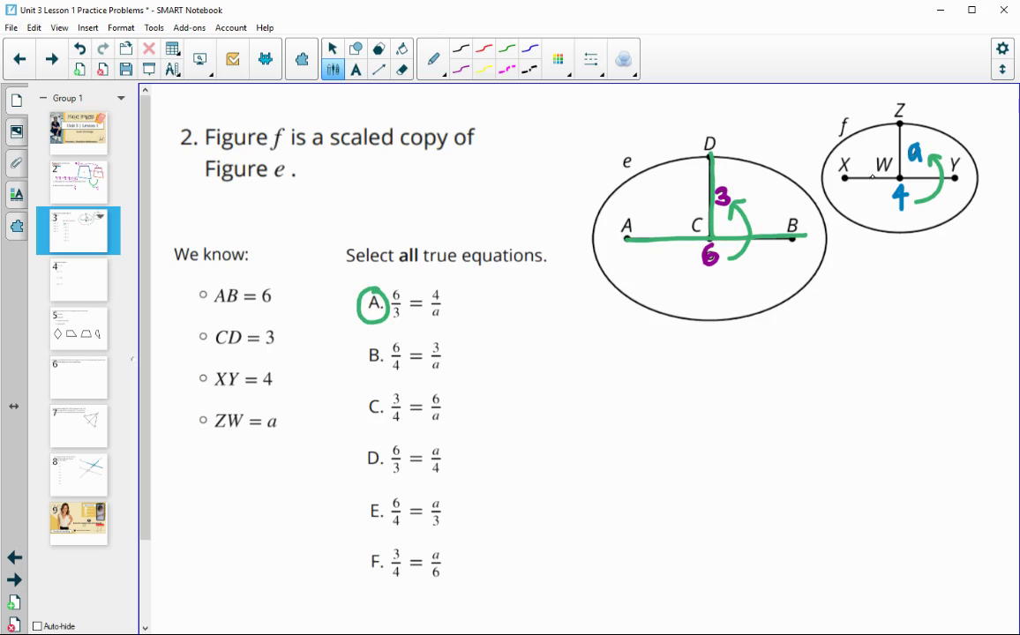
pyautogui.moveTo(850, 178)
pyautogui.mouseDown()
pyautogui.moveTo(955, 178)
pyautogui.moveTo(900, 175)
pyautogui.moveTo(899, 123)
pyautogui.mouseUp()
pyautogui.click(79, 49)
pyautogui.click(79, 49)
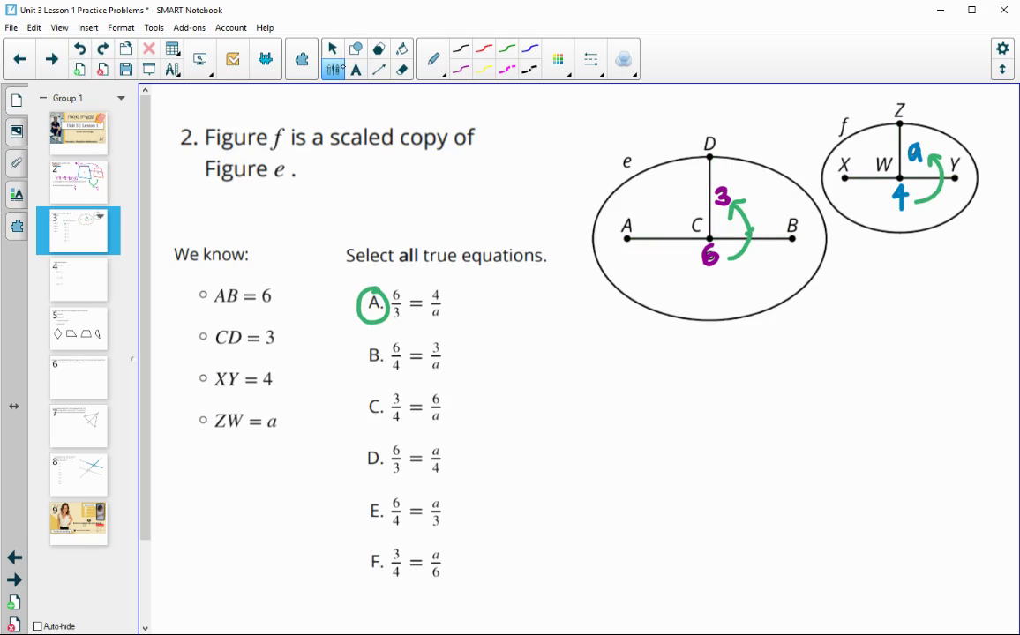
pyautogui.click(331, 49)
pyautogui.click(750, 231)
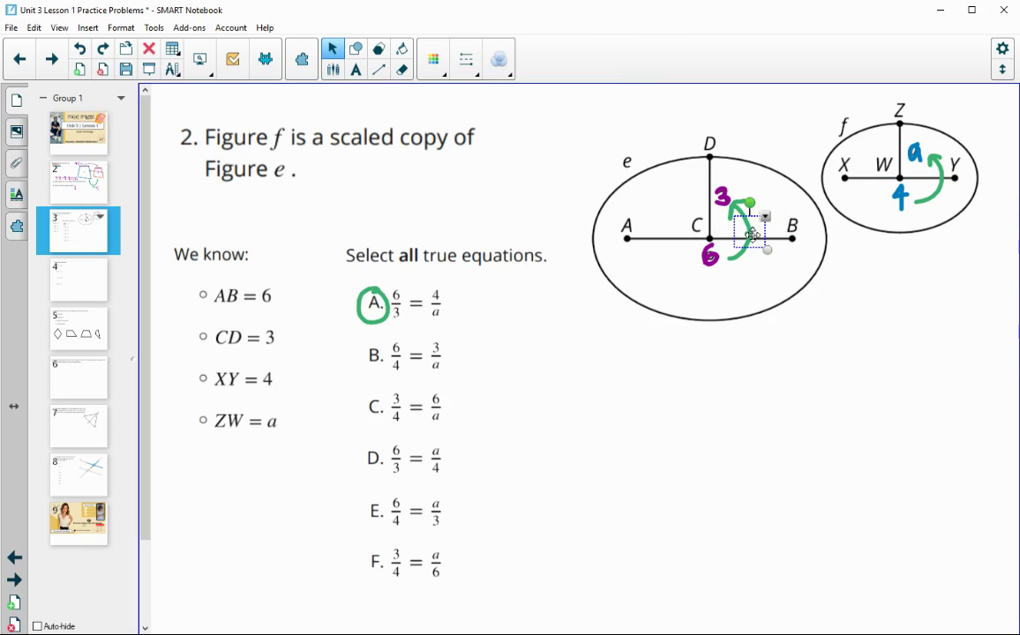
# - Delete both green arrows and redraw arrows linking 6 to 4 and 3 to a
pyautogui.press('Delete')
pyautogui.click(934, 189)
pyautogui.press('Delete')
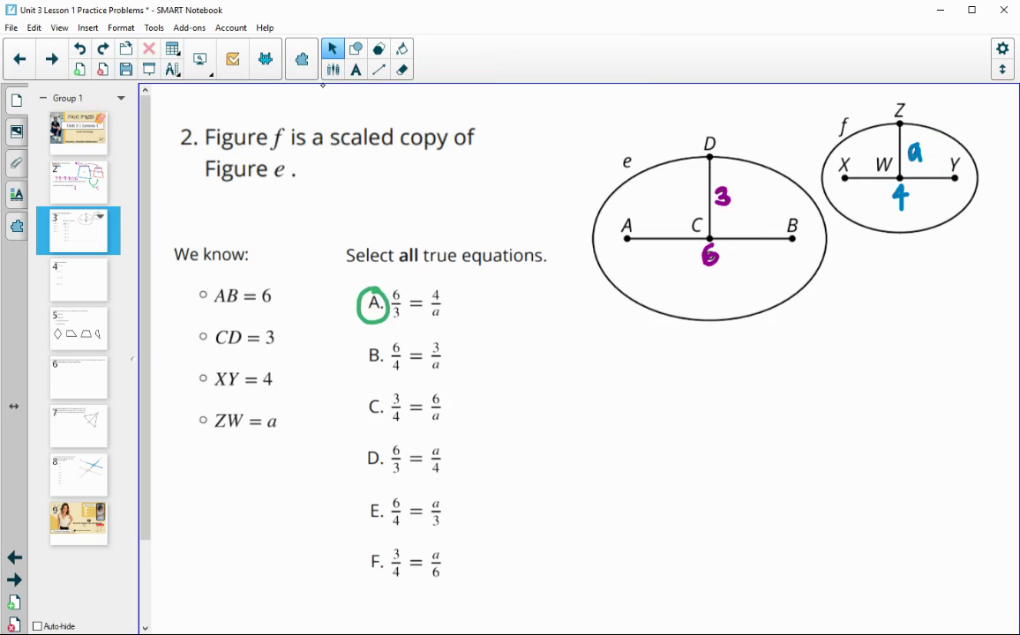
pyautogui.click(333, 69)
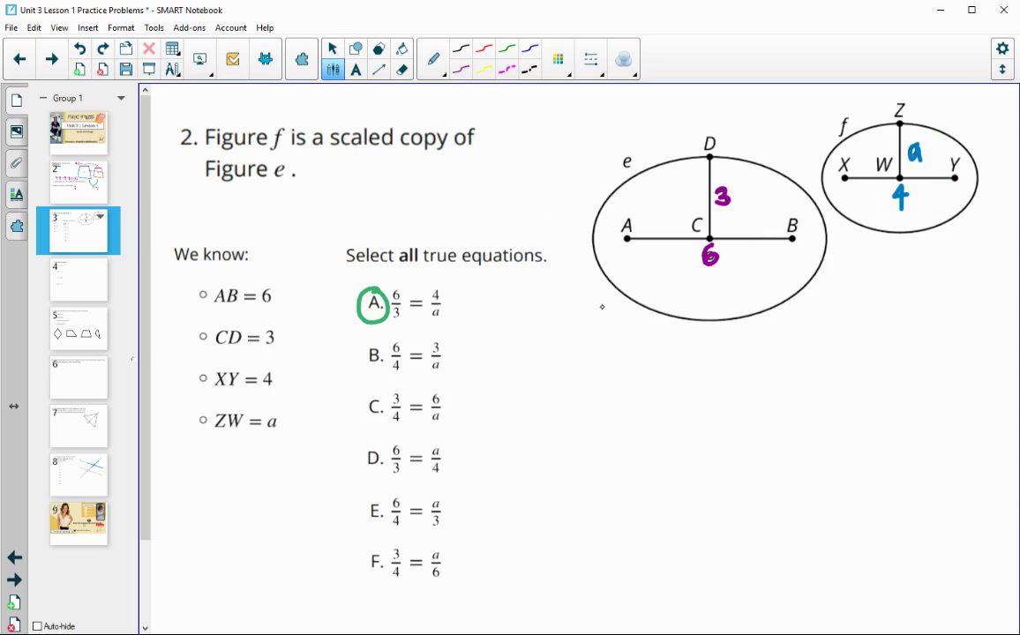
pyautogui.moveTo(727, 255)
pyautogui.mouseDown()
pyautogui.moveTo(800, 238)
pyautogui.moveTo(868, 203)
pyautogui.mouseUp()
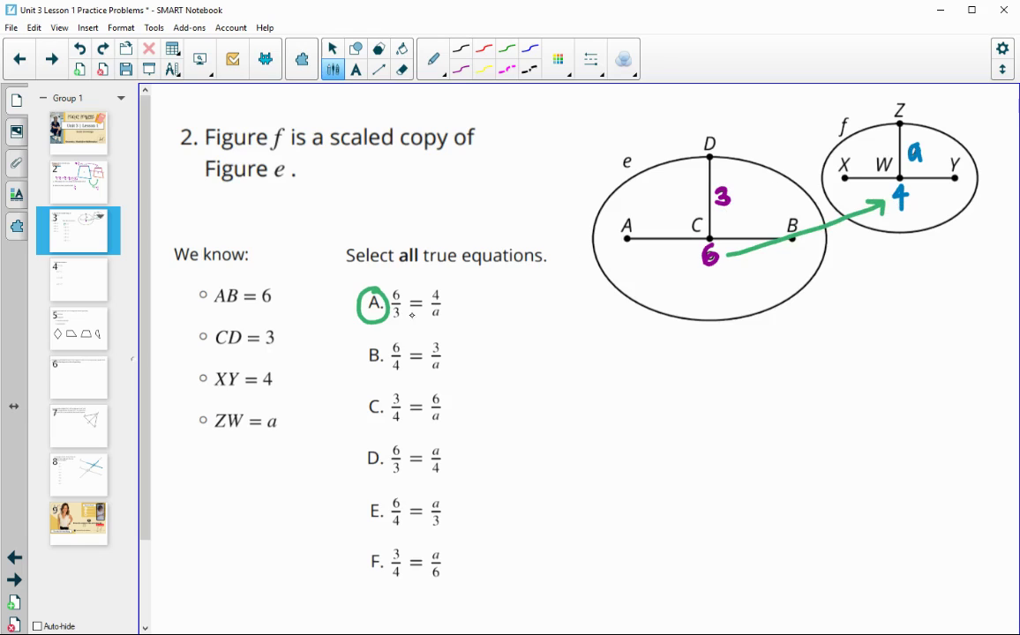
pyautogui.moveTo(733, 193); pyautogui.dragTo(898, 153)
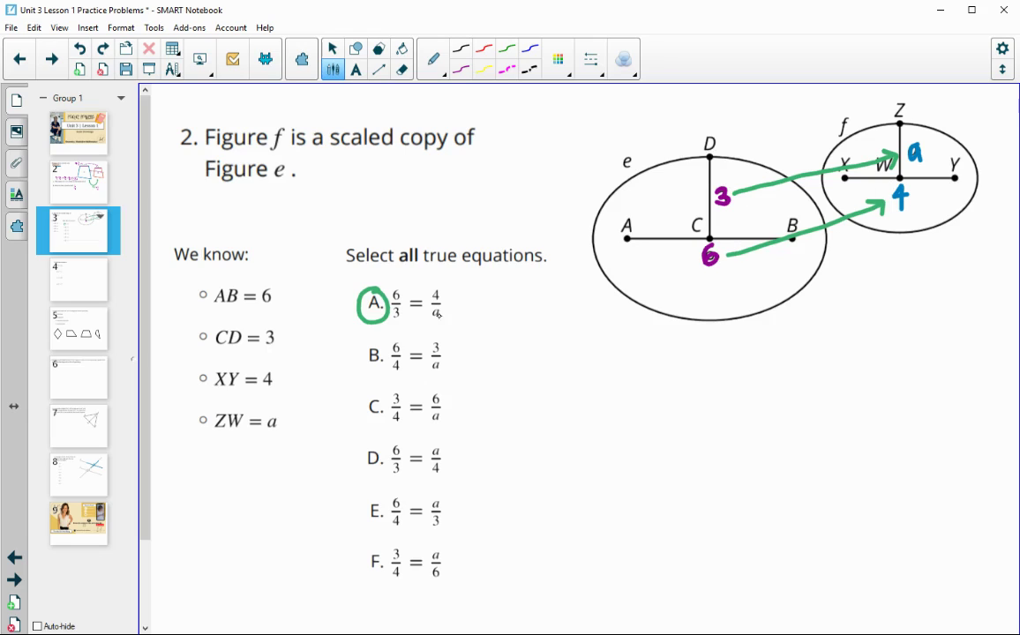
# - Circle option B and handwrite the proportion 6/3 = 4/a beside the options
pyautogui.moveTo(373, 339)
pyautogui.mouseDown()
pyautogui.moveTo(361, 370)
pyautogui.moveTo(386, 373)
pyautogui.moveTo(369, 346)
pyautogui.mouseUp()
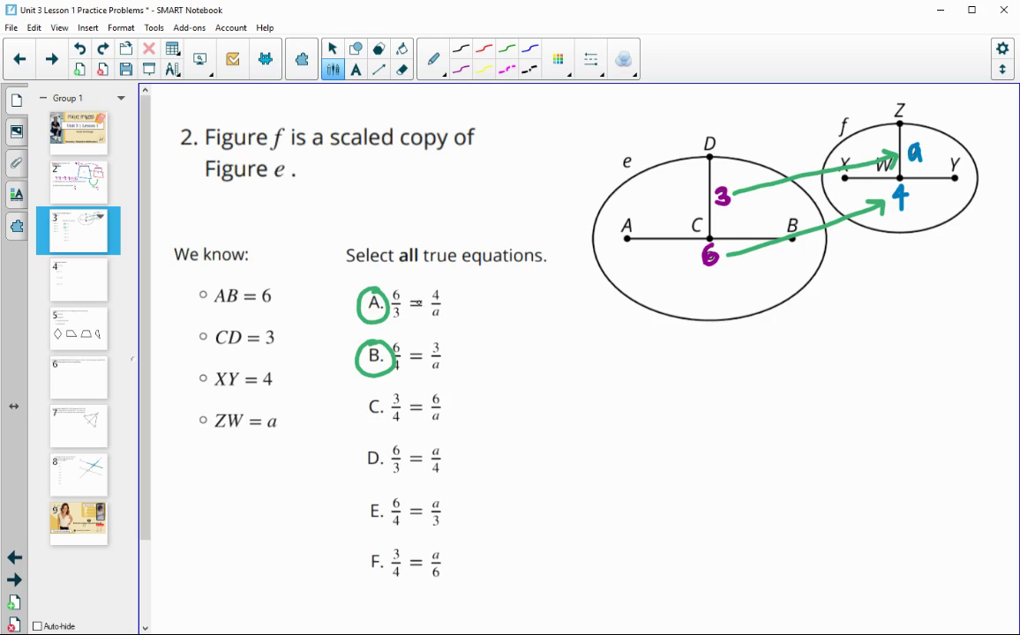
pyautogui.moveTo(555, 336)
pyautogui.mouseDown()
pyautogui.moveTo(544, 357)
pyautogui.moveTo(577, 366)
pyautogui.mouseUp()
pyautogui.moveTo(544, 381); pyautogui.dragTo(548, 410)
pyautogui.moveTo(596, 362)
pyautogui.mouseDown()
pyautogui.moveTo(616, 361)
pyautogui.moveTo(616, 371)
pyautogui.moveTo(642, 351)
pyautogui.moveTo(663, 359)
pyautogui.mouseUp()
pyautogui.moveTo(654, 344)
pyautogui.mouseDown()
pyautogui.moveTo(657, 372)
pyautogui.moveTo(635, 379)
pyautogui.moveTo(668, 416)
pyautogui.mouseUp()
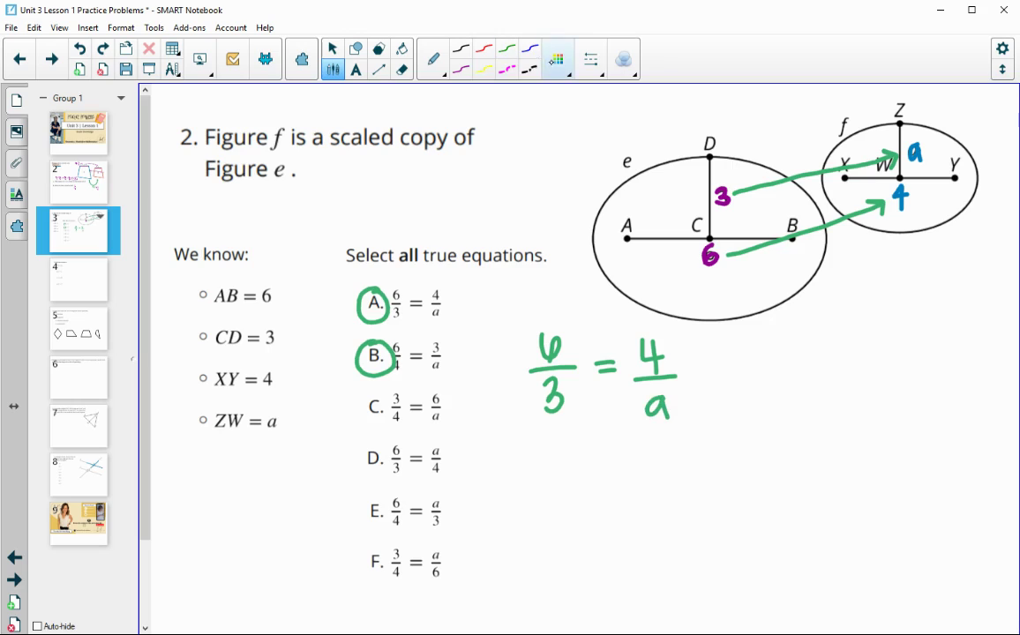
# - Loop 6 and a together in blue, and 4 and 3 together in purple
pyautogui.click(557, 60)
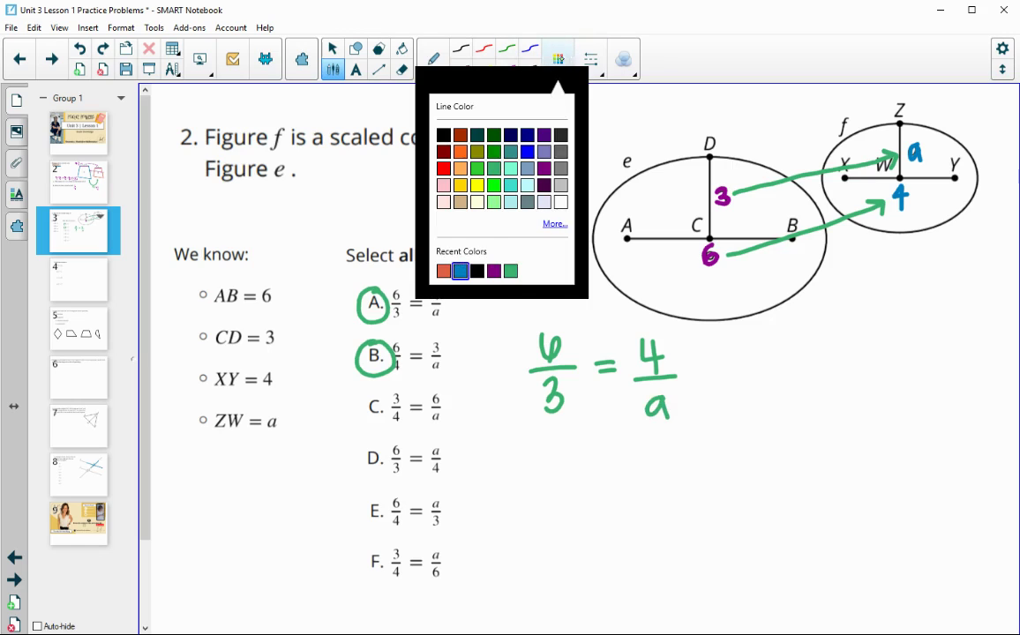
pyautogui.click(506, 51)
pyautogui.moveTo(680, 395)
pyautogui.mouseDown()
pyautogui.moveTo(571, 335)
pyautogui.moveTo(541, 334)
pyautogui.moveTo(526, 353)
pyautogui.moveTo(645, 425)
pyautogui.moveTo(679, 429)
pyautogui.moveTo(678, 388)
pyautogui.mouseUp()
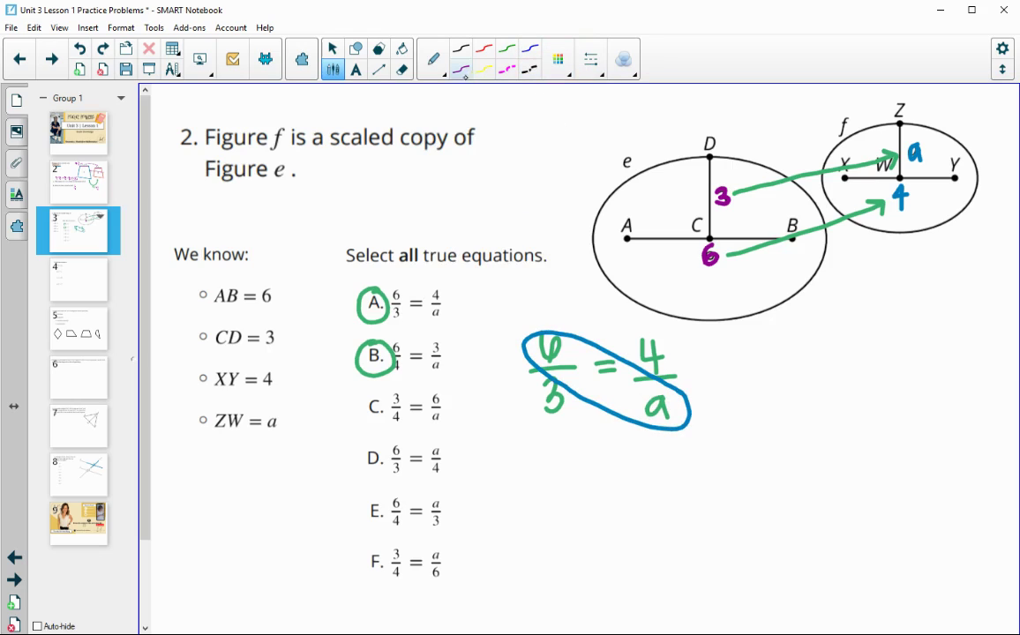
pyautogui.click(461, 68)
pyautogui.moveTo(664, 330)
pyautogui.mouseDown()
pyautogui.moveTo(611, 344)
pyautogui.moveTo(530, 407)
pyautogui.moveTo(569, 422)
pyautogui.moveTo(644, 390)
pyautogui.moveTo(683, 363)
pyautogui.moveTo(653, 336)
pyautogui.mouseUp()
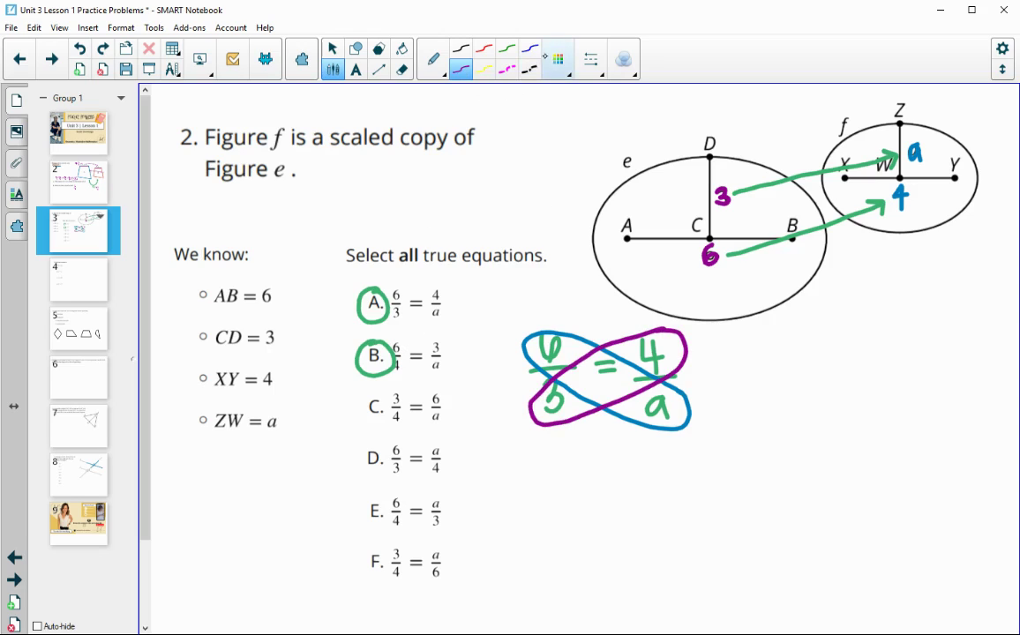
# - Cross out option B's equals sign in blue and purple, then select the green arrow from 3 to a
pyautogui.click(558, 60)
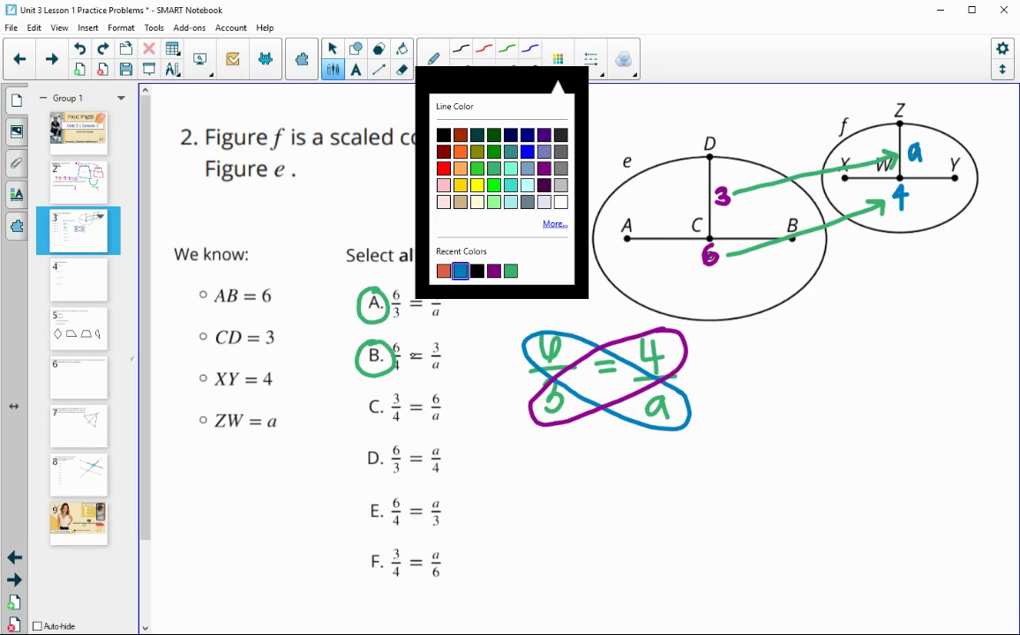
pyautogui.click(460, 270)
pyautogui.moveTo(403, 349); pyautogui.dragTo(440, 362)
pyautogui.click(461, 70)
pyautogui.moveTo(399, 364)
pyautogui.mouseDown()
pyautogui.moveTo(429, 346)
pyautogui.moveTo(456, 357)
pyautogui.moveTo(482, 351)
pyautogui.mouseUp()
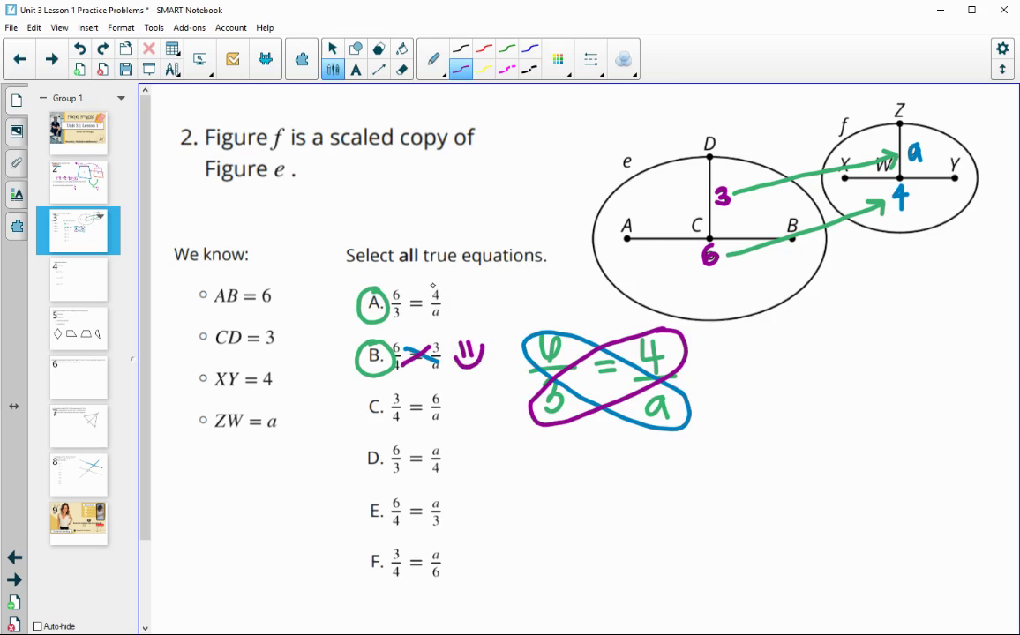
pyautogui.click(402, 69)
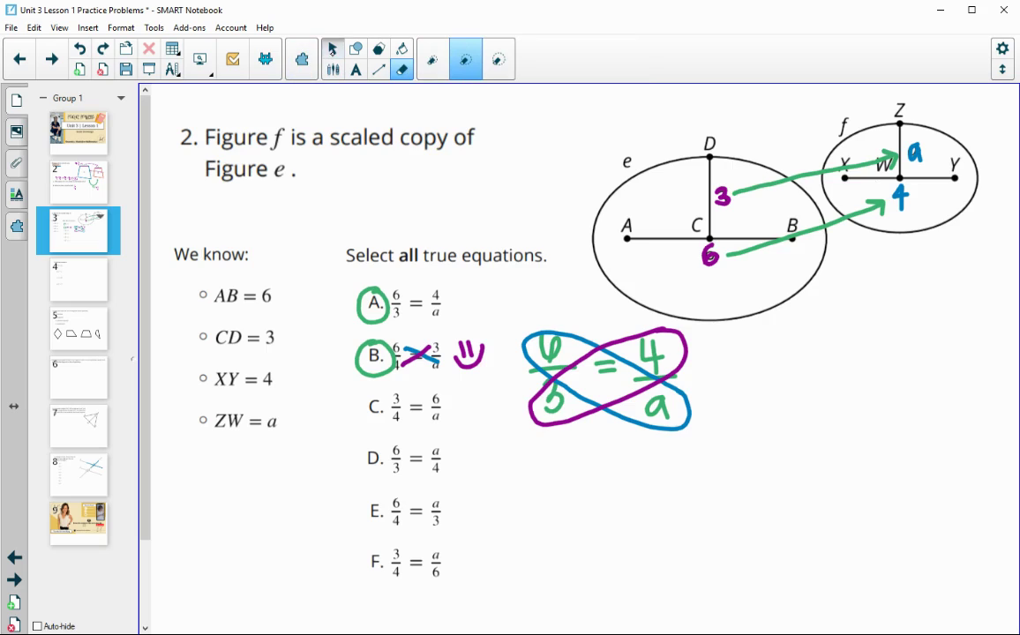
pyautogui.click(332, 48)
pyautogui.click(819, 175)
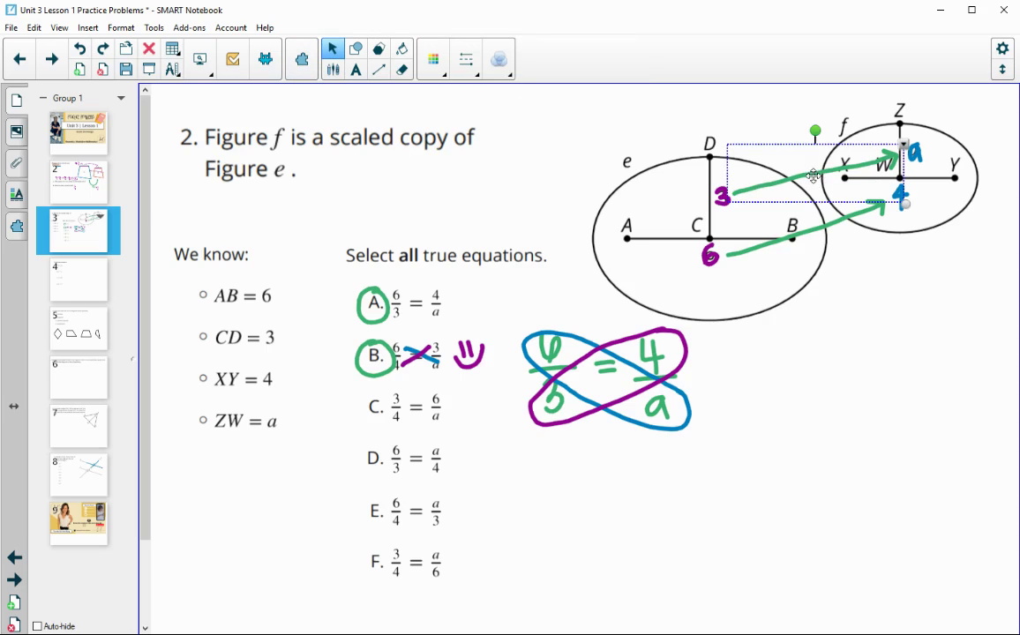
# - Delete both green arrows between the figures and trace segments CD and XY in green
pyautogui.press('Delete')
pyautogui.click(827, 223)
pyautogui.press('Delete')
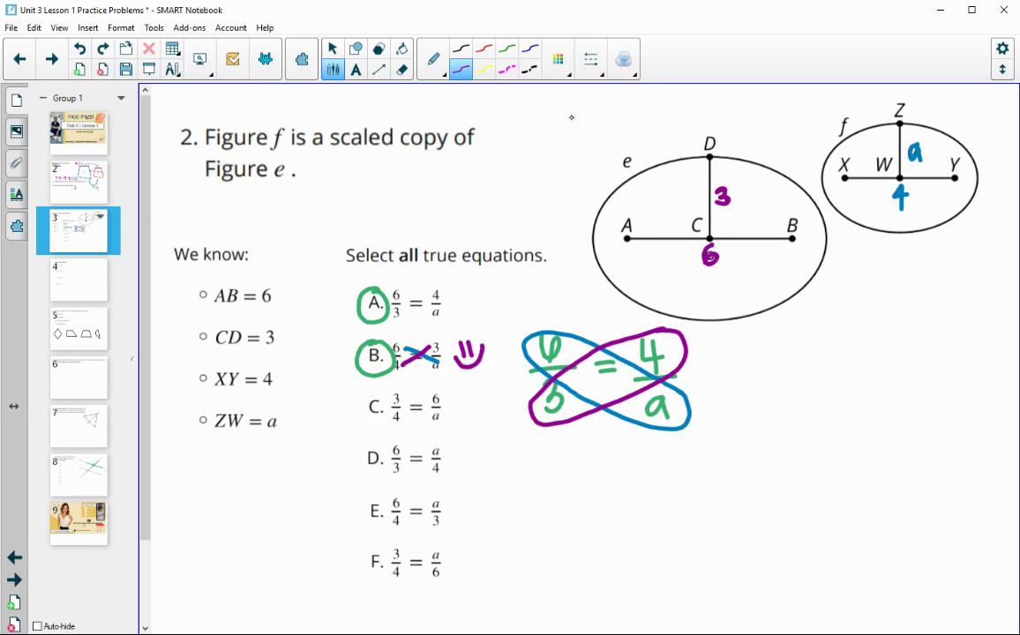
pyautogui.click(558, 59)
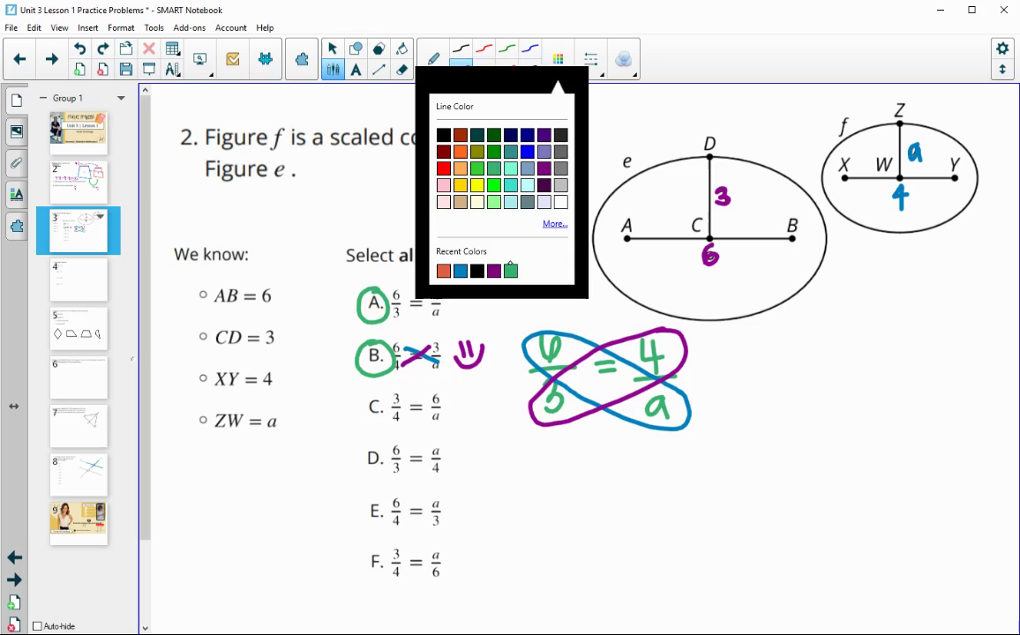
pyautogui.click(493, 168)
pyautogui.moveTo(709, 157); pyautogui.dragTo(710, 239)
pyautogui.moveTo(845, 178); pyautogui.dragTo(953, 177)
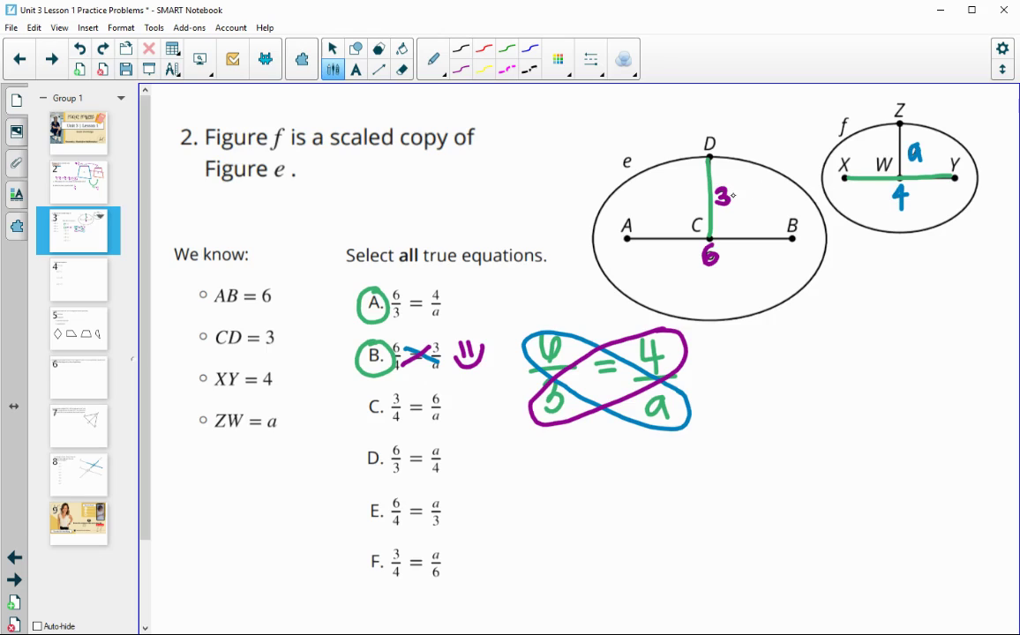
# - Cross out option C, slash its equals sign in magenta, and draw a sad face
pyautogui.moveTo(384, 394)
pyautogui.mouseDown()
pyautogui.moveTo(360, 430)
pyautogui.moveTo(389, 425)
pyautogui.mouseUp()
pyautogui.click(461, 68)
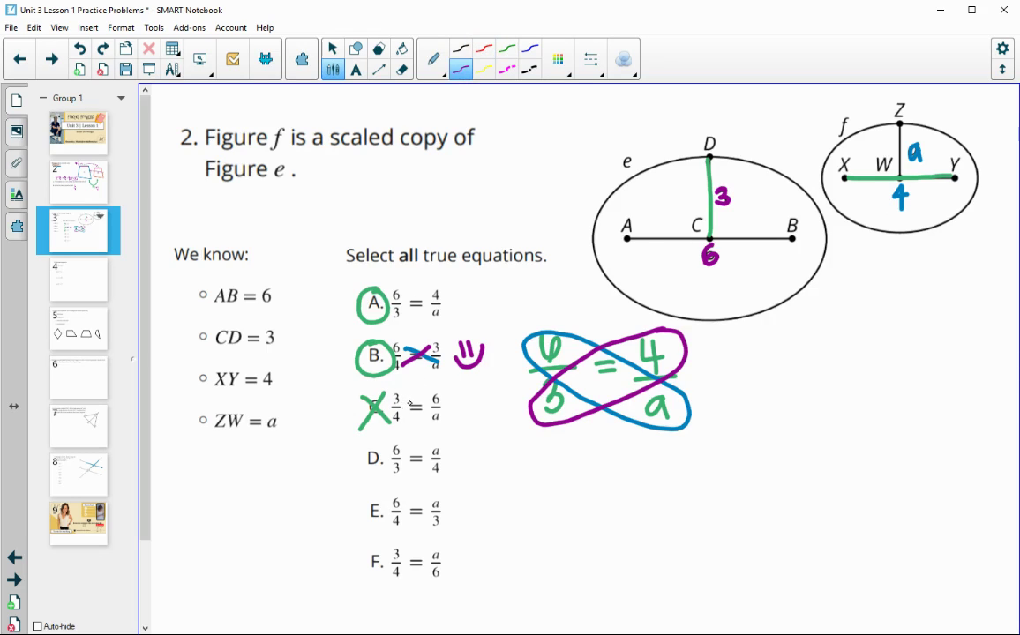
pyautogui.moveTo(404, 416); pyautogui.dragTo(424, 402)
pyautogui.moveTo(456, 422); pyautogui.dragTo(474, 423)
# - Delete the green tracings along CD and XY
pyautogui.click(332, 49)
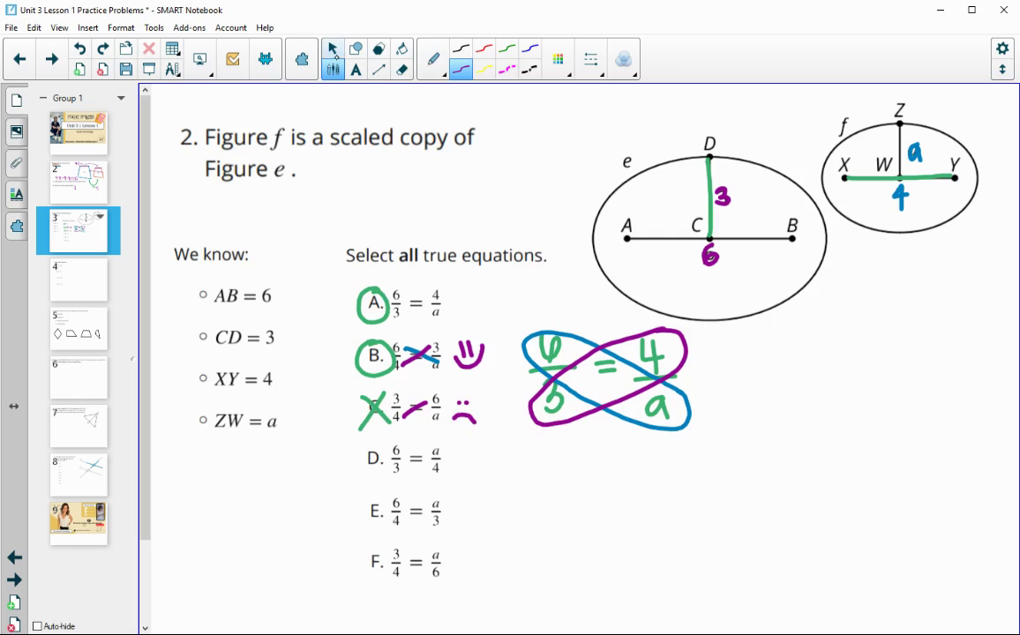
pyautogui.click(712, 188)
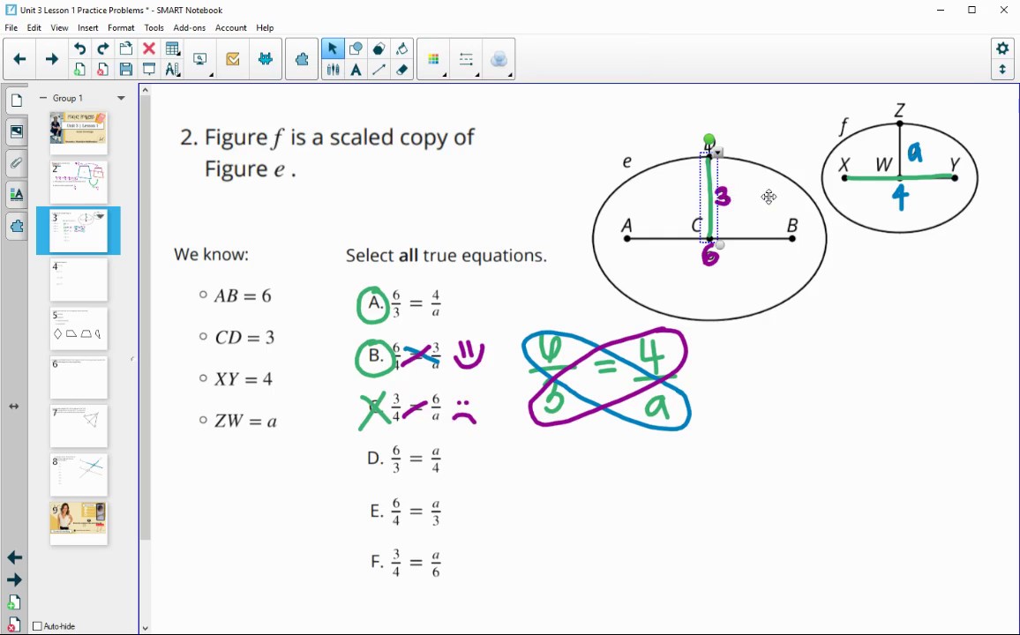
pyautogui.press('Delete')
pyautogui.click(926, 179)
pyautogui.press('Delete')
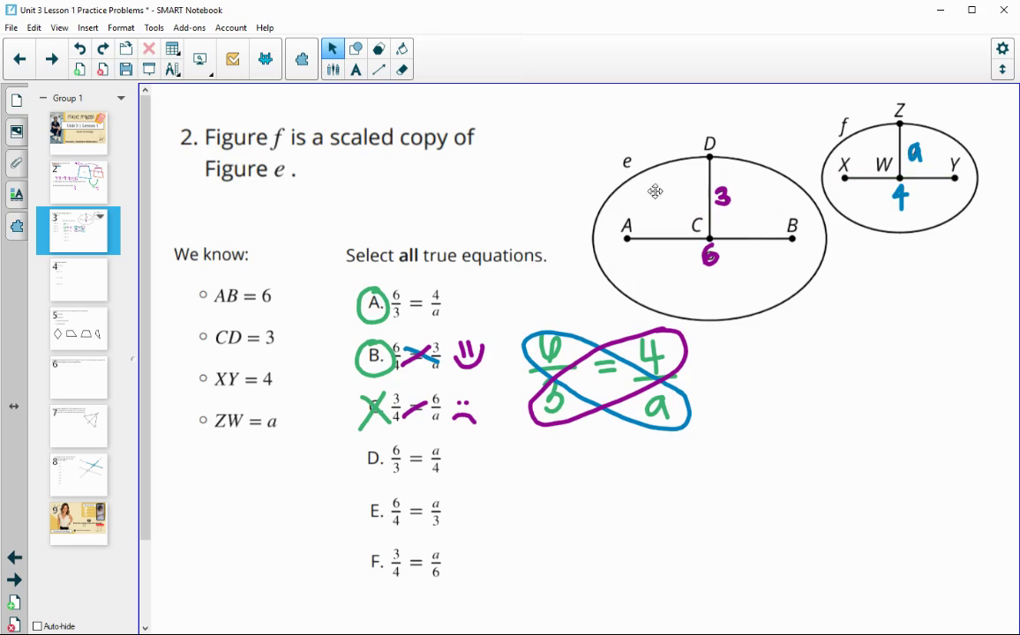
pyautogui.click(334, 68)
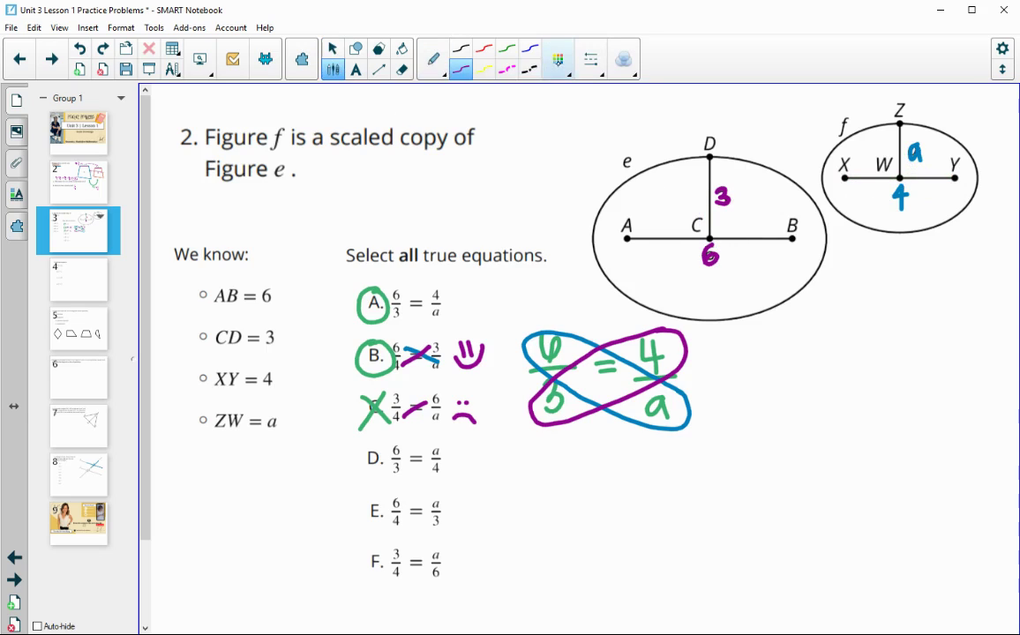
# - In green, draw curved arrows from 6 to 3 and a to 4, and cross out option D
pyautogui.click(558, 60)
pyautogui.click(493, 167)
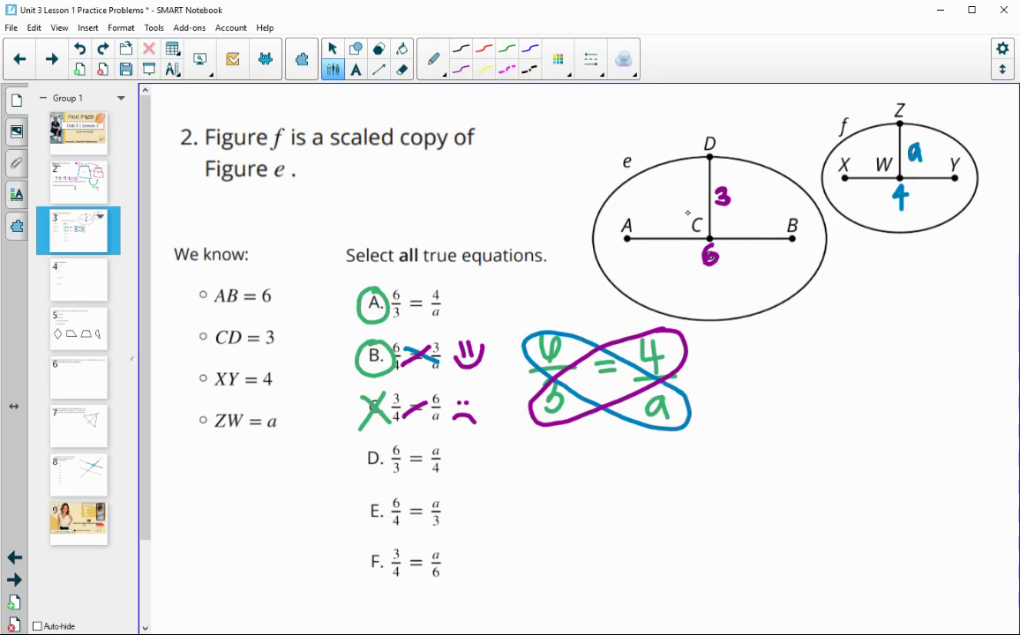
pyautogui.moveTo(724, 259)
pyautogui.mouseDown()
pyautogui.moveTo(733, 210)
pyautogui.moveTo(740, 216)
pyautogui.mouseUp()
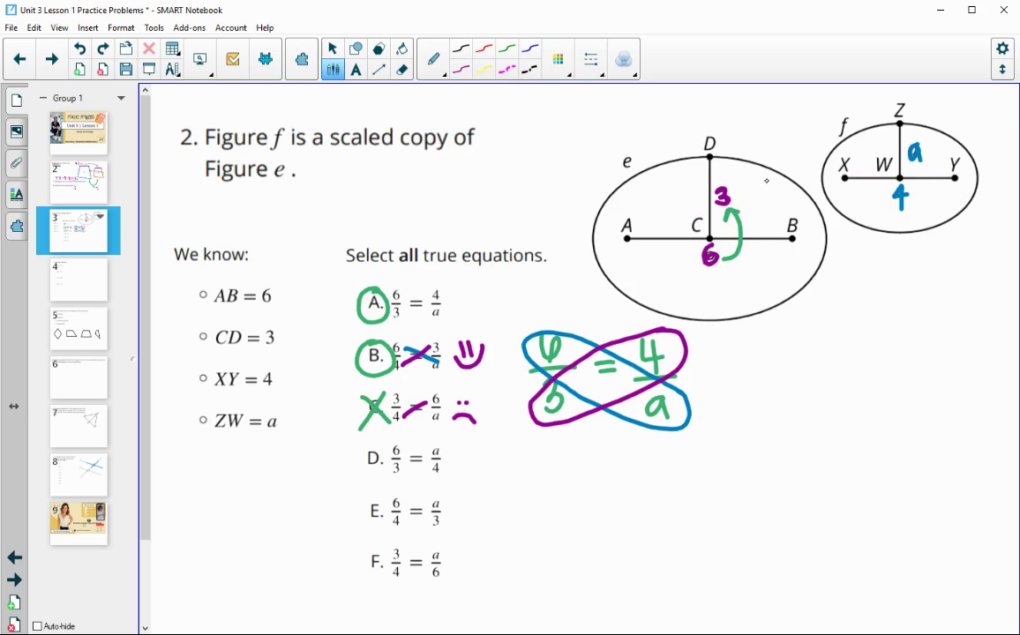
pyautogui.moveTo(926, 150)
pyautogui.mouseDown()
pyautogui.moveTo(946, 161)
pyautogui.moveTo(918, 203)
pyautogui.moveTo(931, 205)
pyautogui.mouseUp()
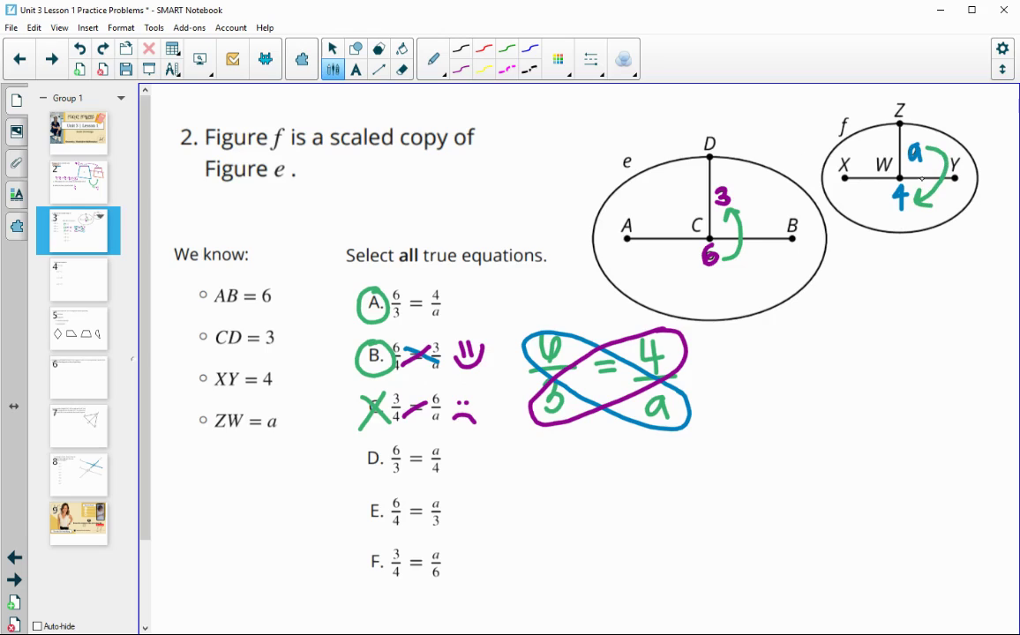
pyautogui.moveTo(380, 445)
pyautogui.mouseDown()
pyautogui.moveTo(360, 477)
pyautogui.moveTo(386, 473)
pyautogui.mouseUp()
# - Replace the curved arrows with arrows from 6 to 4 and a to 3, and cross out option E
pyautogui.click(332, 49)
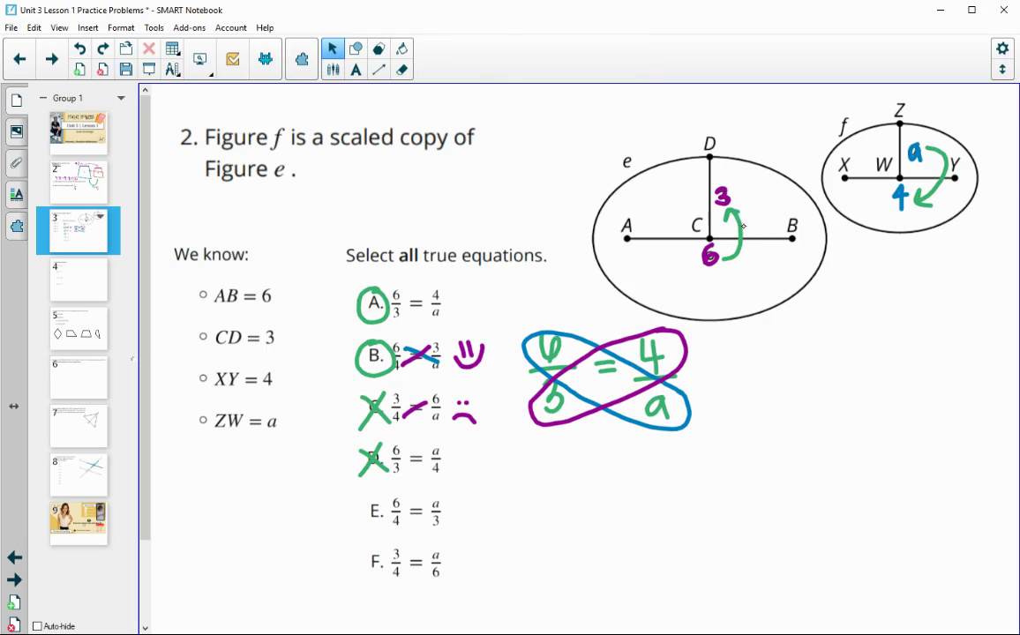
pyautogui.click(728, 220)
pyautogui.press('Delete')
pyautogui.click(932, 183)
pyautogui.press('Delete')
pyautogui.click(333, 69)
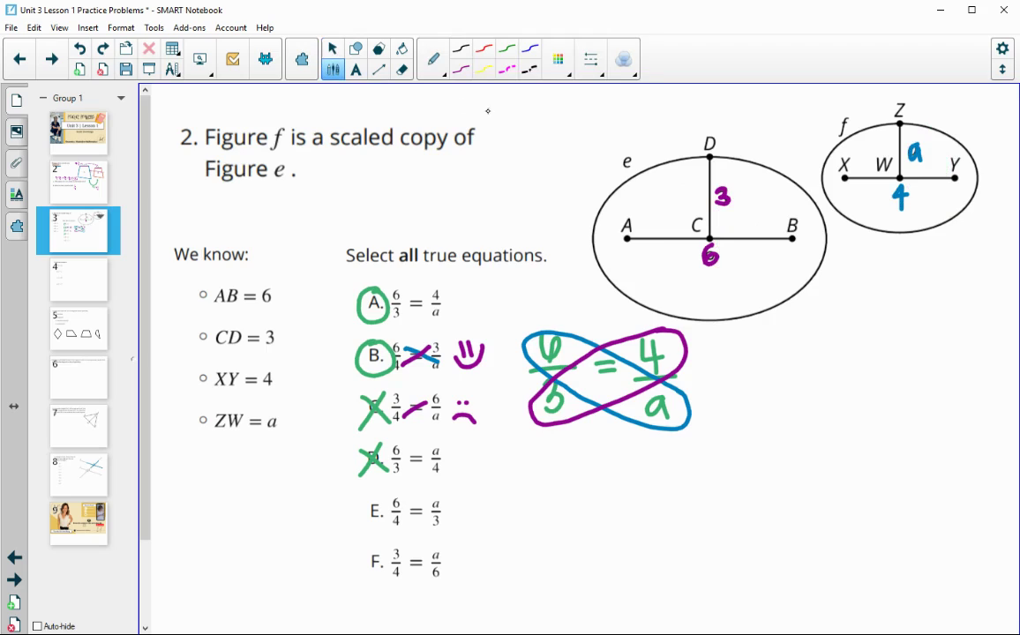
pyautogui.click(557, 60)
pyautogui.moveTo(735, 257); pyautogui.dragTo(885, 205)
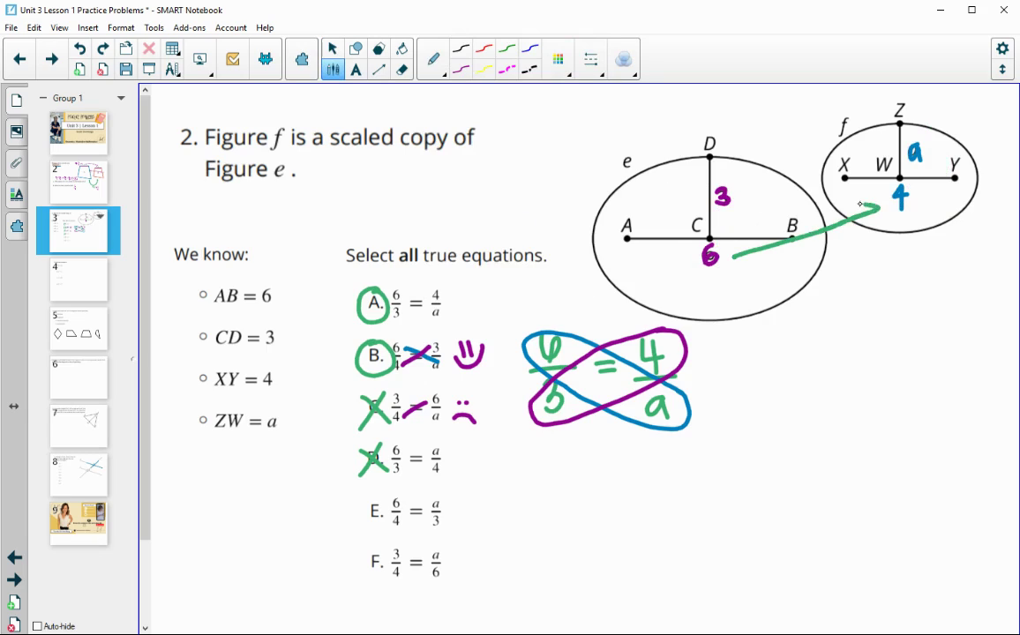
pyautogui.moveTo(905, 142)
pyautogui.mouseDown()
pyautogui.moveTo(740, 186)
pyautogui.moveTo(761, 188)
pyautogui.mouseUp()
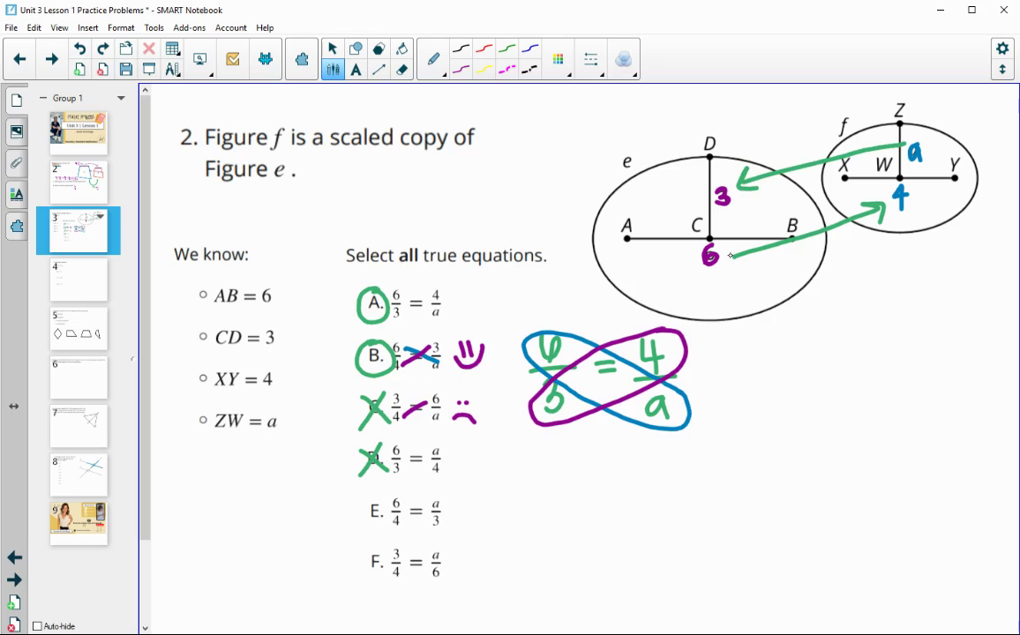
pyautogui.moveTo(362, 528)
pyautogui.mouseDown()
pyautogui.moveTo(386, 497)
pyautogui.moveTo(388, 527)
pyautogui.mouseUp()
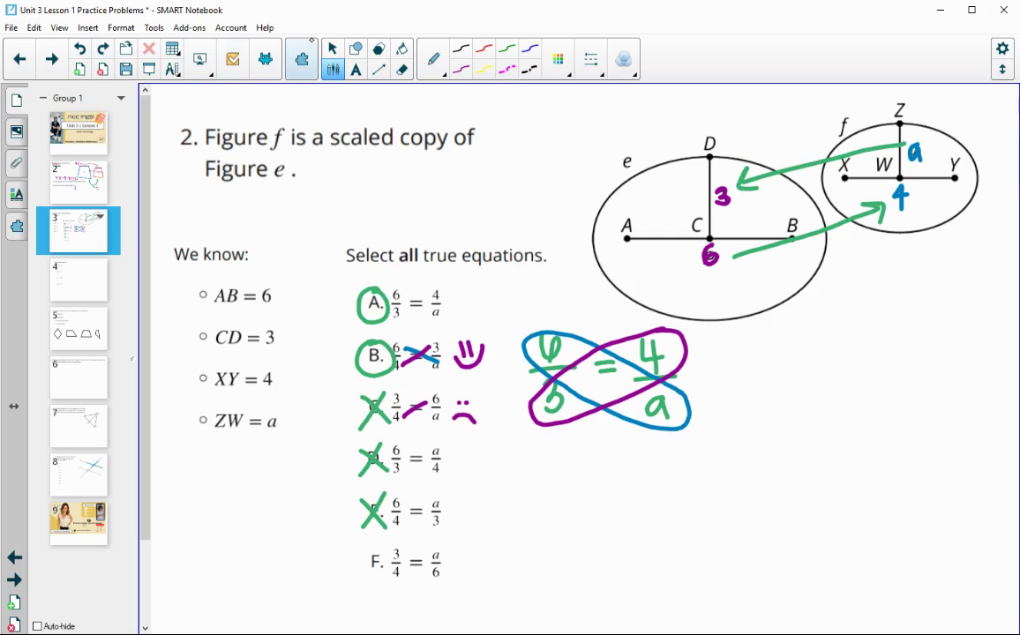
# - Delete those arrows, trace CD and XY in green, cross out option F, then go to slide 4
pyautogui.click(332, 48)
pyautogui.click(776, 174)
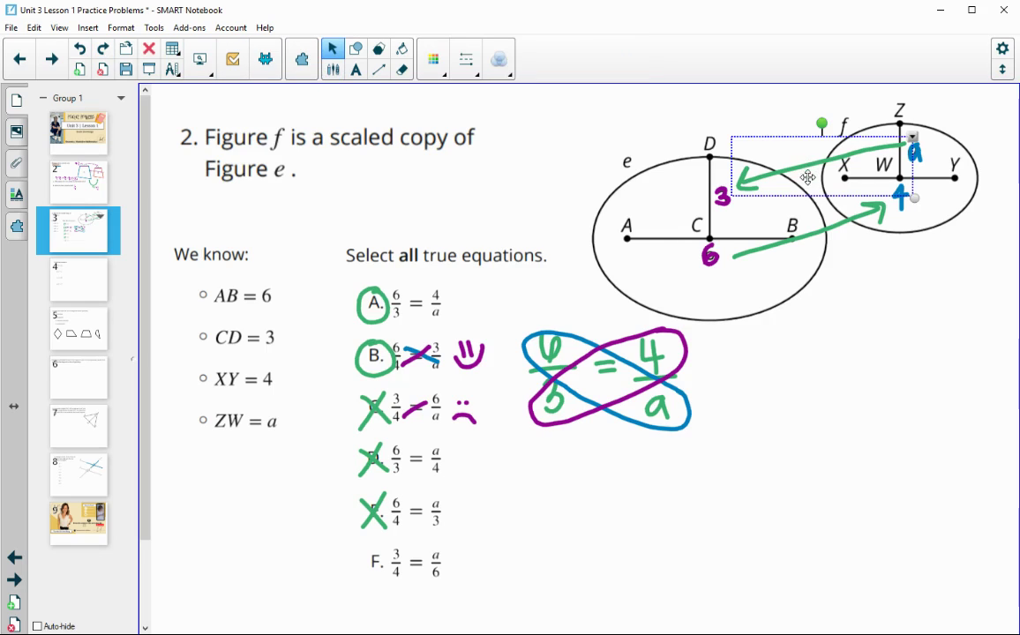
pyautogui.press('Delete')
pyautogui.click(841, 223)
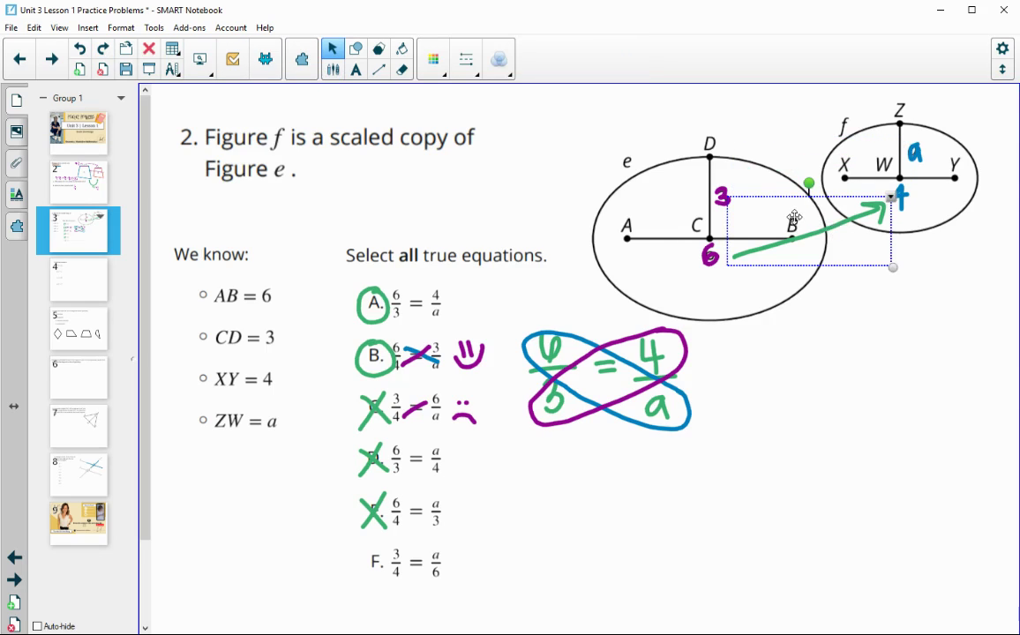
pyautogui.press('Delete')
pyautogui.click(333, 69)
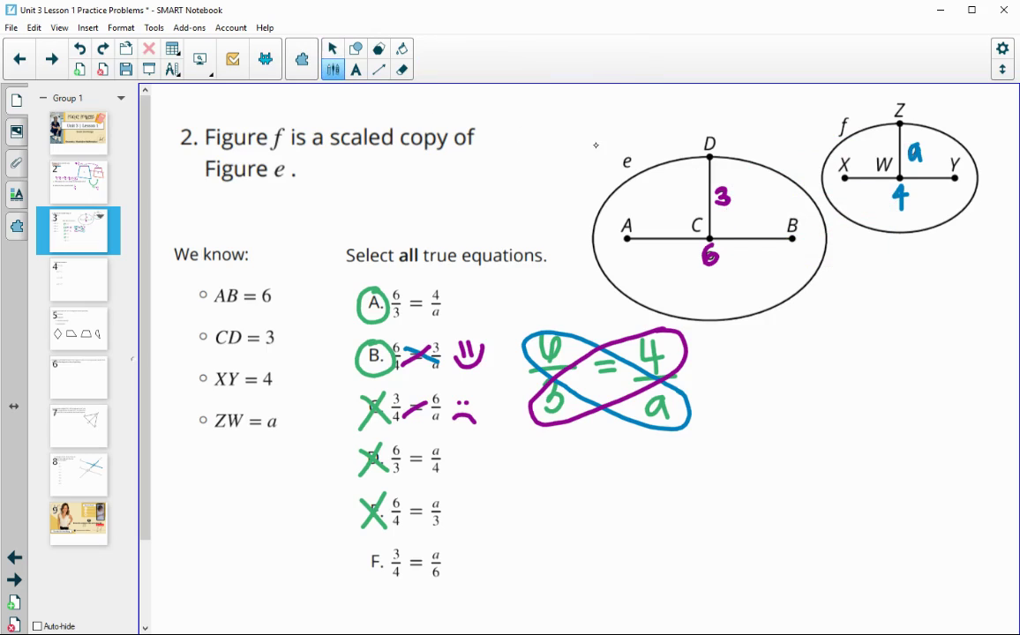
pyautogui.moveTo(712, 158); pyautogui.dragTo(711, 233)
pyautogui.moveTo(849, 179); pyautogui.dragTo(953, 188)
pyautogui.moveTo(382, 551)
pyautogui.mouseDown()
pyautogui.moveTo(366, 583)
pyautogui.moveTo(387, 581)
pyautogui.mouseUp()
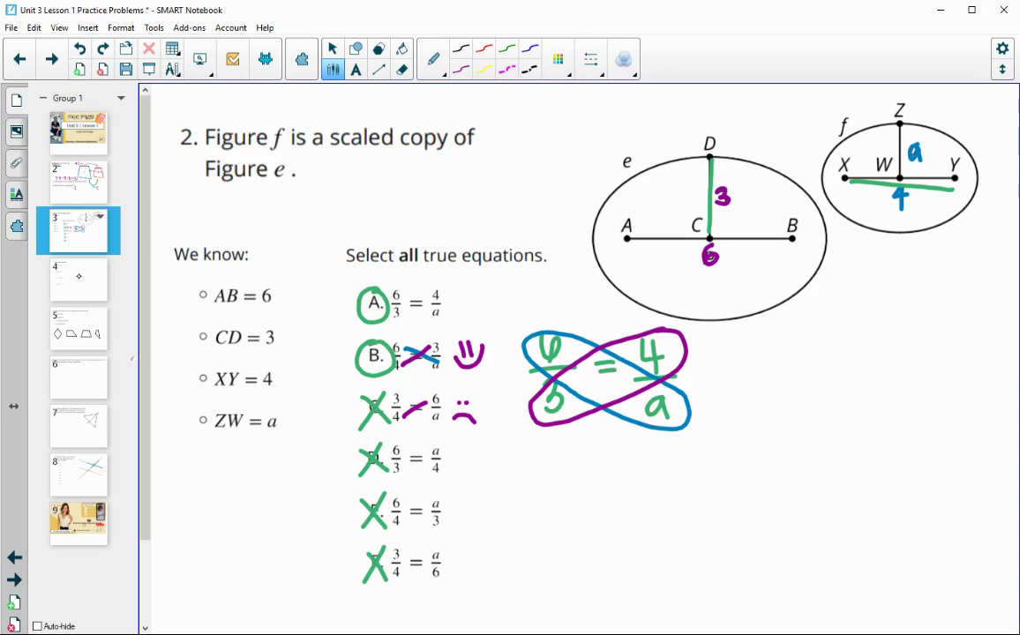
pyautogui.click(79, 279)
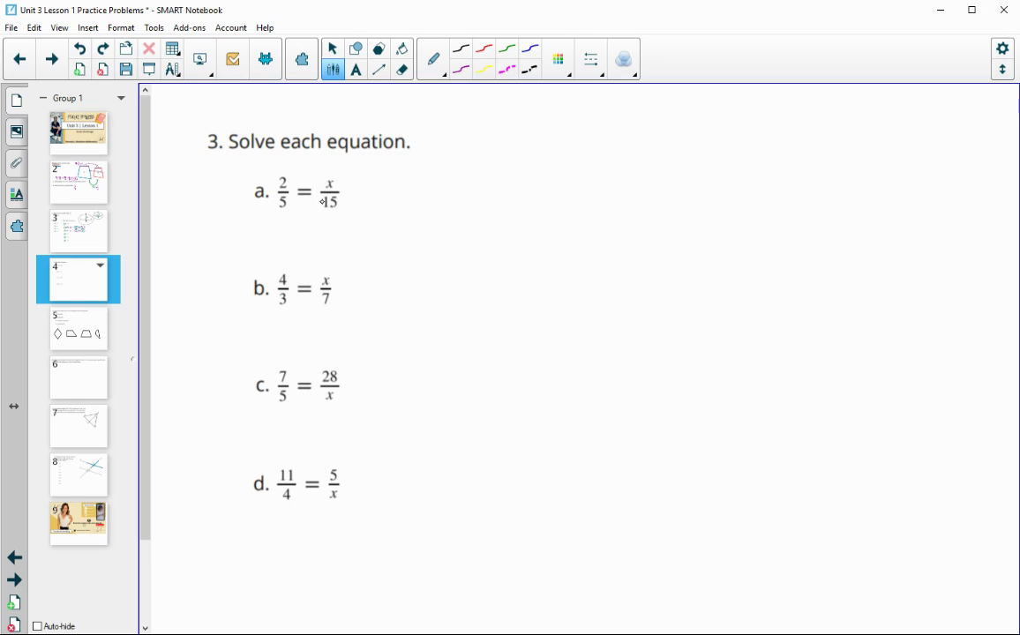
# - Cross-multiply equation a in green, writing 2·15 = 5·x
pyautogui.moveTo(321, 202); pyautogui.dragTo(302, 184)
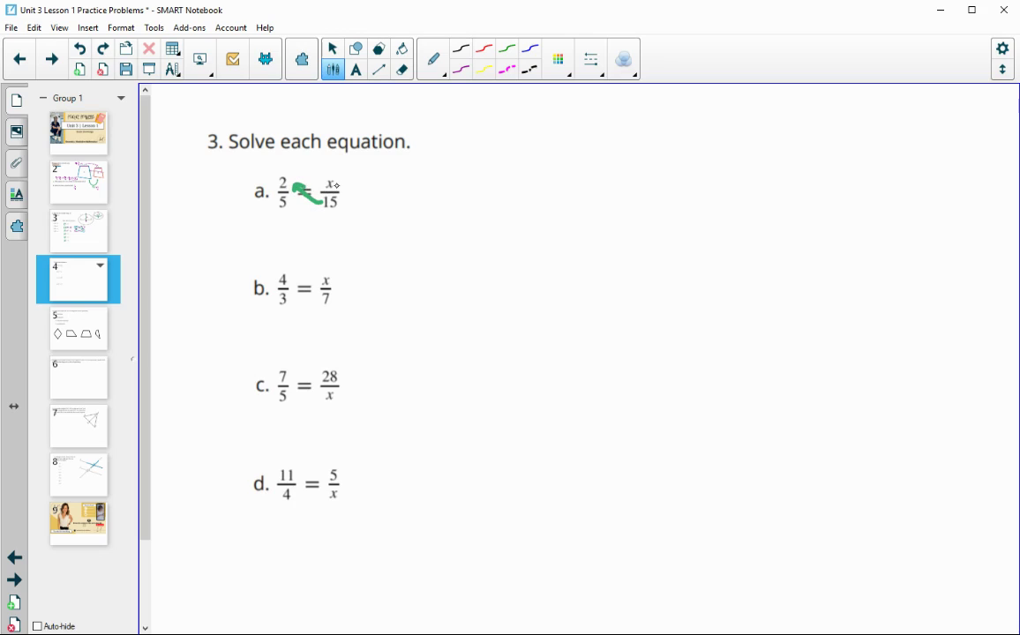
pyautogui.moveTo(395, 180)
pyautogui.mouseDown()
pyautogui.moveTo(425, 200)
pyautogui.moveTo(443, 187)
pyautogui.moveTo(485, 184)
pyautogui.mouseUp()
pyautogui.click(414, 190)
pyautogui.moveTo(467, 192); pyautogui.dragTo(486, 191)
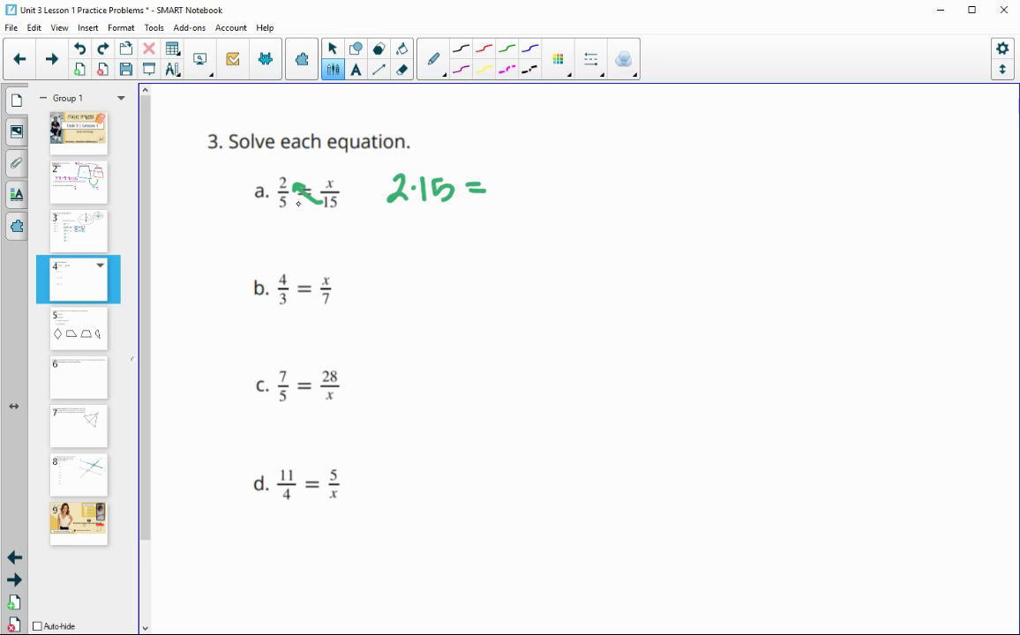
pyautogui.moveTo(288, 203); pyautogui.dragTo(315, 183)
pyautogui.moveTo(503, 176); pyautogui.dragTo(501, 198)
pyautogui.moveTo(504, 177)
pyautogui.mouseDown()
pyautogui.moveTo(519, 176)
pyautogui.moveTo(534, 199)
pyautogui.mouseUp()
pyautogui.click(521, 188)
pyautogui.moveTo(534, 179); pyautogui.dragTo(553, 201)
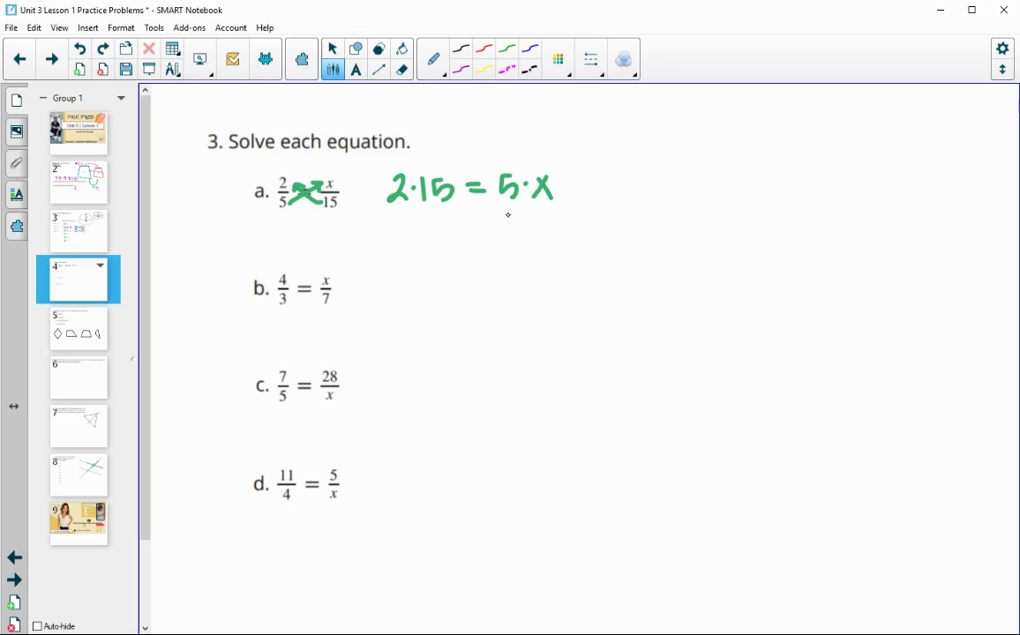
# - Simplify to 30 = 5x, divide by 5, and record x = 6 under part a
pyautogui.moveTo(412, 220)
pyautogui.mouseDown()
pyautogui.moveTo(426, 231)
pyautogui.moveTo(415, 246)
pyautogui.mouseUp()
pyautogui.moveTo(435, 220); pyautogui.dragTo(470, 224)
pyautogui.moveTo(458, 234)
pyautogui.mouseDown()
pyautogui.moveTo(479, 232)
pyautogui.moveTo(478, 248)
pyautogui.mouseUp()
pyautogui.moveTo(503, 221); pyautogui.dragTo(520, 247)
pyautogui.moveTo(521, 222)
pyautogui.mouseDown()
pyautogui.moveTo(501, 247)
pyautogui.moveTo(523, 250)
pyautogui.moveTo(506, 271)
pyautogui.mouseUp()
pyautogui.moveTo(418, 257)
pyautogui.mouseDown()
pyautogui.moveTo(446, 256)
pyautogui.moveTo(441, 280)
pyautogui.mouseUp()
pyautogui.moveTo(434, 265)
pyautogui.mouseDown()
pyautogui.moveTo(450, 264)
pyautogui.moveTo(439, 315)
pyautogui.moveTo(477, 315)
pyautogui.mouseUp()
pyautogui.moveTo(497, 302)
pyautogui.mouseDown()
pyautogui.moveTo(515, 321)
pyautogui.moveTo(497, 321)
pyautogui.mouseUp()
pyautogui.moveTo(256, 226); pyautogui.dragTo(274, 250)
pyautogui.moveTo(274, 226); pyautogui.dragTo(256, 250)
pyautogui.moveTo(279, 235); pyautogui.dragTo(295, 234)
pyautogui.moveTo(280, 244); pyautogui.dragTo(310, 248)
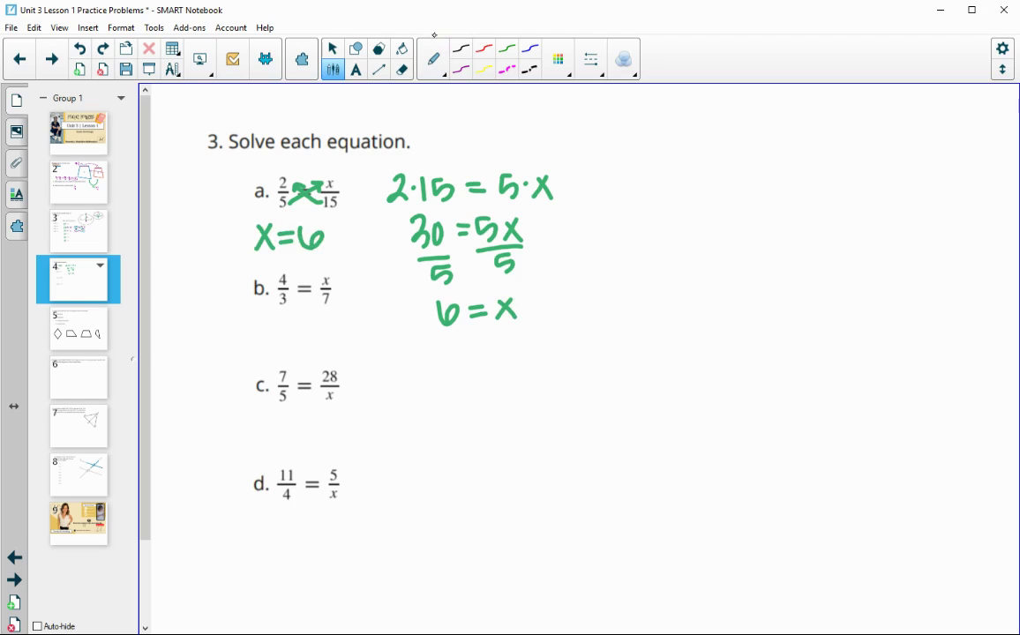
# - Rewrite as 2/5 = x/15 and show the ×3 scaling in purple, giving x = 6
pyautogui.moveTo(647, 137)
pyautogui.mouseDown()
pyautogui.moveTo(663, 135)
pyautogui.moveTo(669, 164)
pyautogui.moveTo(650, 192)
pyautogui.mouseUp()
pyautogui.moveTo(657, 173); pyautogui.dragTo(712, 159)
pyautogui.moveTo(698, 169); pyautogui.dragTo(755, 158)
pyautogui.moveTo(753, 135)
pyautogui.mouseDown()
pyautogui.moveTo(734, 159)
pyautogui.moveTo(760, 161)
pyautogui.moveTo(738, 190)
pyautogui.moveTo(753, 190)
pyautogui.mouseUp()
pyautogui.moveTo(757, 173); pyautogui.dragTo(771, 172)
pyautogui.click(471, 76)
pyautogui.moveTo(676, 188)
pyautogui.mouseDown()
pyautogui.moveTo(726, 186)
pyautogui.moveTo(717, 179)
pyautogui.moveTo(677, 224)
pyautogui.mouseUp()
pyautogui.moveTo(677, 210)
pyautogui.mouseDown()
pyautogui.moveTo(719, 216)
pyautogui.moveTo(710, 225)
pyautogui.mouseUp()
pyautogui.moveTo(676, 143)
pyautogui.mouseDown()
pyautogui.moveTo(725, 139)
pyautogui.moveTo(679, 133)
pyautogui.moveTo(712, 117)
pyautogui.moveTo(703, 125)
pyautogui.mouseUp()
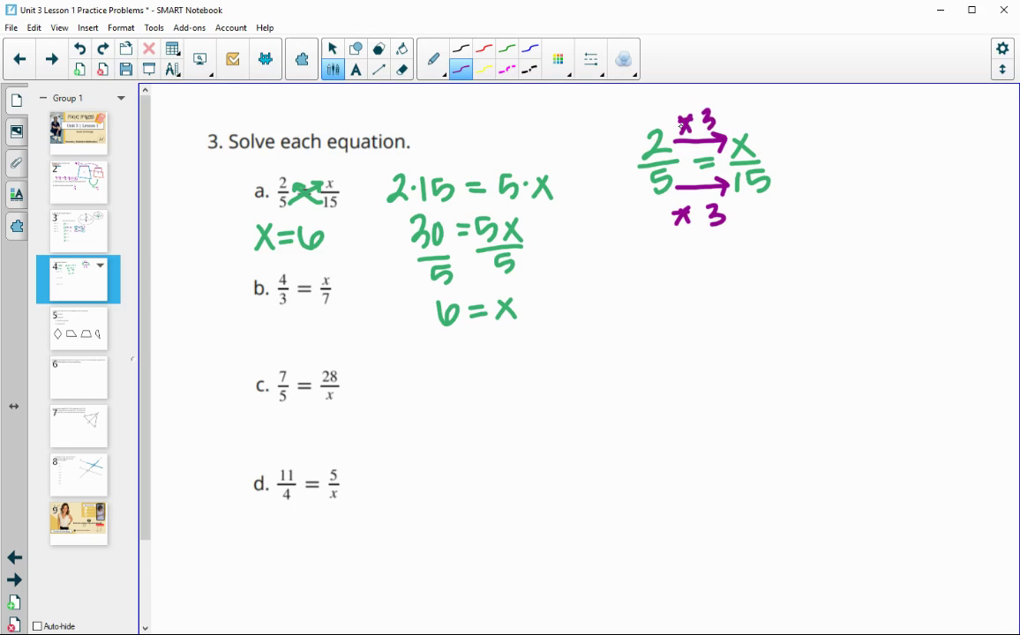
pyautogui.moveTo(761, 142); pyautogui.dragTo(785, 148)
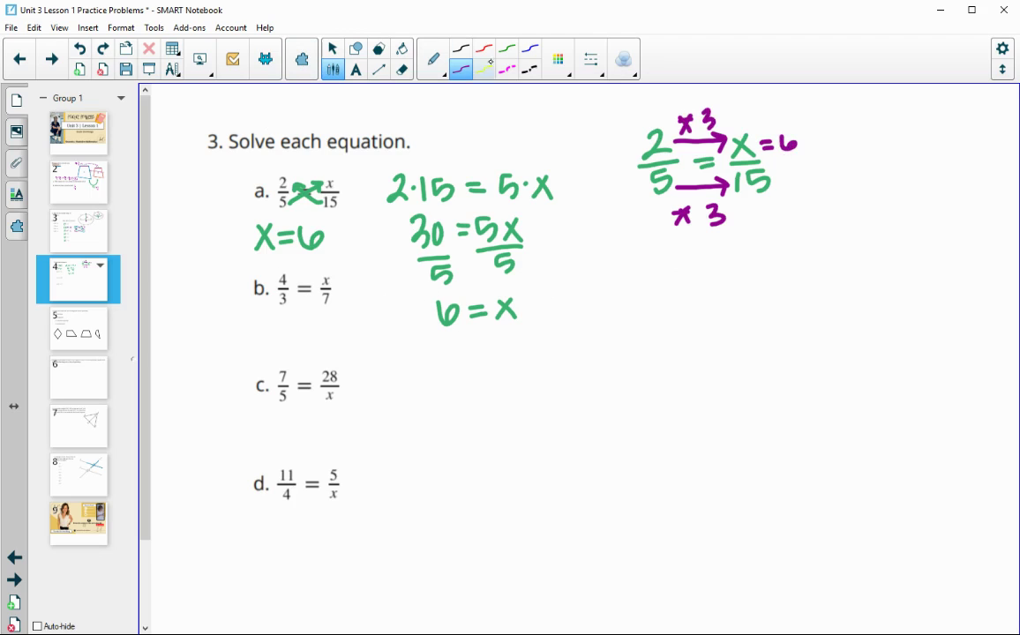
pyautogui.click(558, 59)
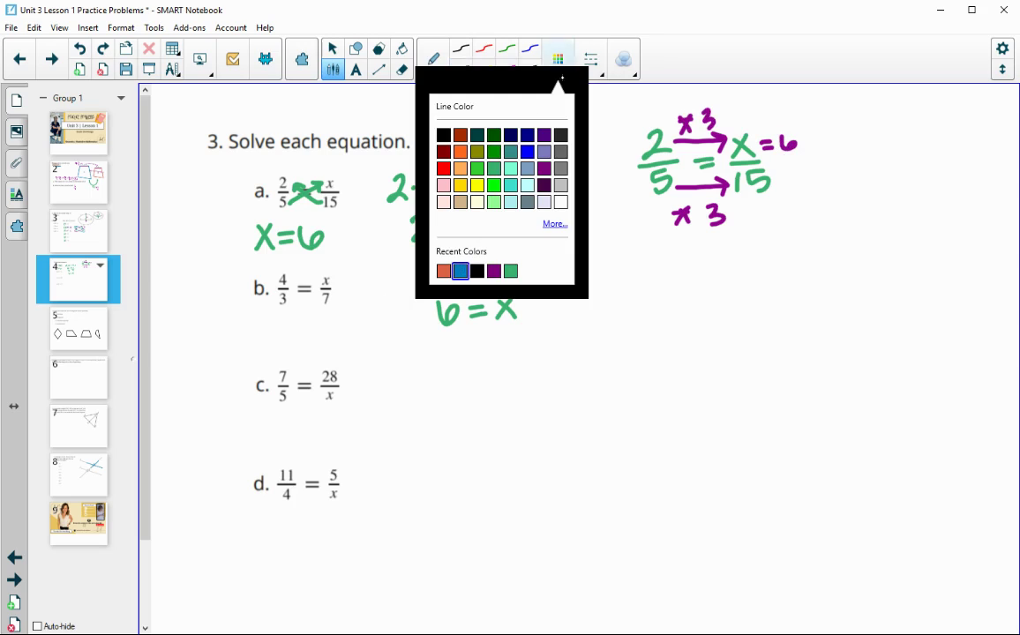
# - In blue ink, underline part b and rewrite it as 4/3 = x/7
pyautogui.click(507, 49)
pyautogui.moveTo(270, 311); pyautogui.dragTo(335, 304)
pyautogui.moveTo(635, 281)
pyautogui.mouseDown()
pyautogui.moveTo(662, 310)
pyautogui.moveTo(647, 337)
pyautogui.mouseUp()
pyautogui.moveTo(682, 301); pyautogui.dragTo(744, 294)
pyautogui.moveTo(744, 277)
pyautogui.mouseDown()
pyautogui.moveTo(730, 295)
pyautogui.moveTo(759, 302)
pyautogui.moveTo(745, 339)
pyautogui.mouseUp()
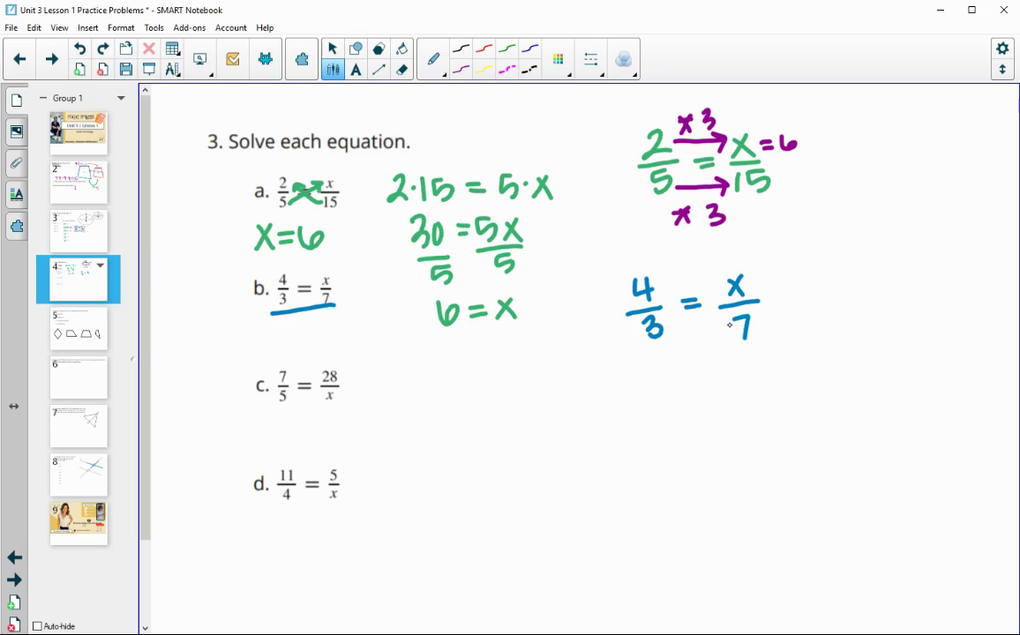
# - Draw cross-multiplication arrows, write 28 = 3x, and divide both sides by 3
pyautogui.moveTo(736, 332)
pyautogui.mouseDown()
pyautogui.moveTo(664, 281)
pyautogui.moveTo(678, 285)
pyautogui.moveTo(666, 295)
pyautogui.mouseUp()
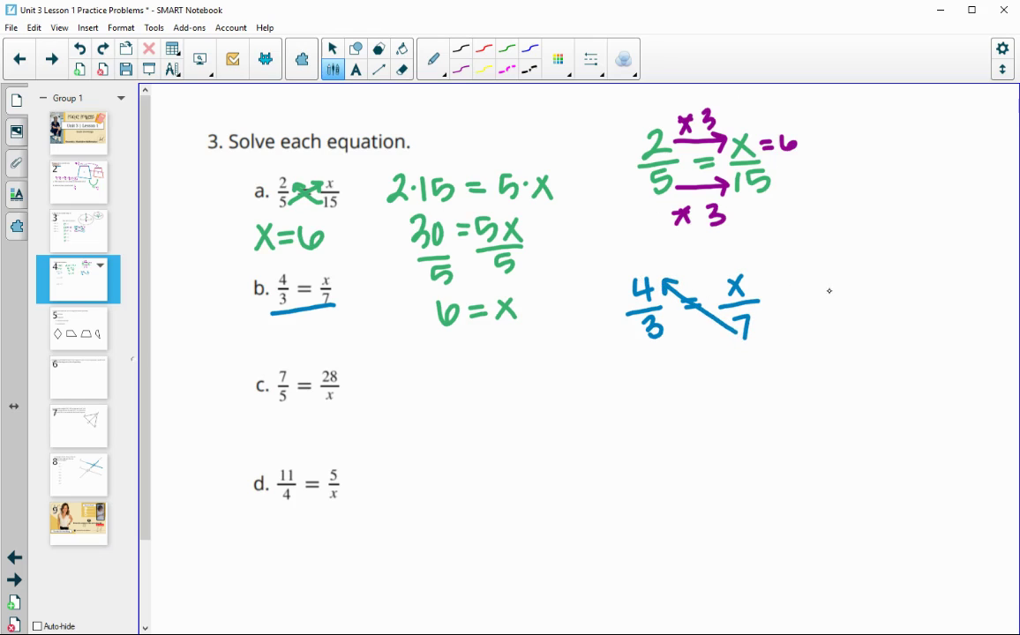
pyautogui.moveTo(823, 298)
pyautogui.mouseDown()
pyautogui.moveTo(856, 302)
pyautogui.moveTo(858, 319)
pyautogui.moveTo(897, 301)
pyautogui.mouseUp()
pyautogui.moveTo(880, 311); pyautogui.dragTo(899, 310)
pyautogui.moveTo(666, 324)
pyautogui.mouseDown()
pyautogui.moveTo(722, 283)
pyautogui.moveTo(719, 294)
pyautogui.mouseUp()
pyautogui.moveTo(908, 296)
pyautogui.mouseDown()
pyautogui.moveTo(944, 296)
pyautogui.moveTo(941, 318)
pyautogui.moveTo(955, 320)
pyautogui.moveTo(928, 345)
pyautogui.mouseUp()
pyautogui.moveTo(822, 330)
pyautogui.mouseDown()
pyautogui.moveTo(866, 327)
pyautogui.moveTo(847, 361)
pyautogui.mouseUp()
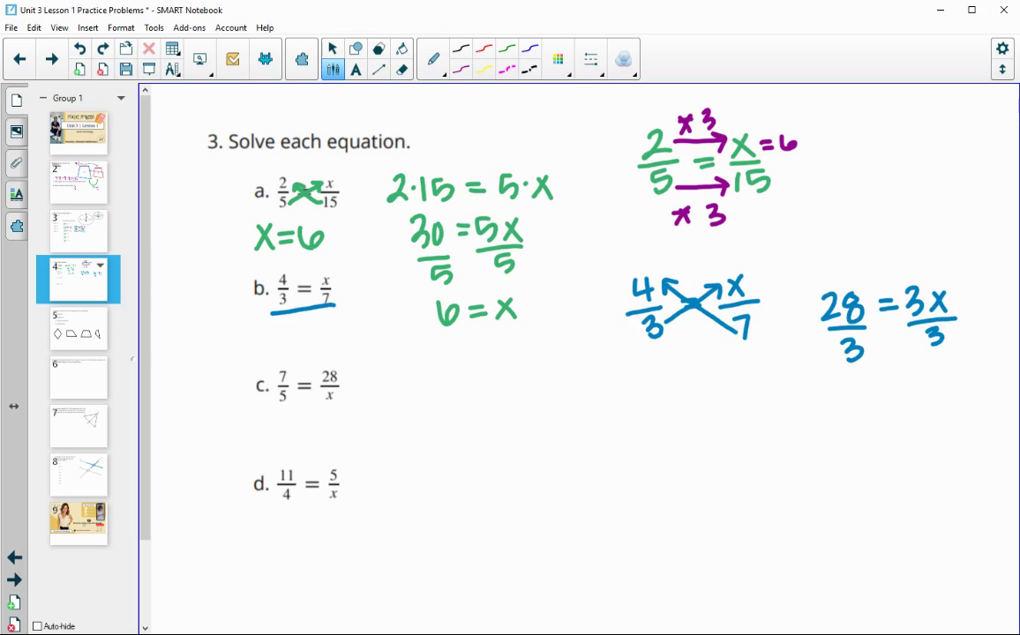
# - Write the answer x = 9.3 repeating under part b
pyautogui.moveTo(286, 328)
pyautogui.mouseDown()
pyautogui.moveTo(272, 353)
pyautogui.moveTo(309, 343)
pyautogui.mouseUp()
pyautogui.moveTo(334, 328)
pyautogui.mouseDown()
pyautogui.moveTo(329, 349)
pyautogui.moveTo(356, 346)
pyautogui.moveTo(369, 321)
pyautogui.moveTo(341, 309)
pyautogui.moveTo(270, 321)
pyautogui.moveTo(260, 360)
pyautogui.moveTo(391, 350)
pyautogui.moveTo(380, 302)
pyautogui.mouseUp()
pyautogui.click(345, 340)
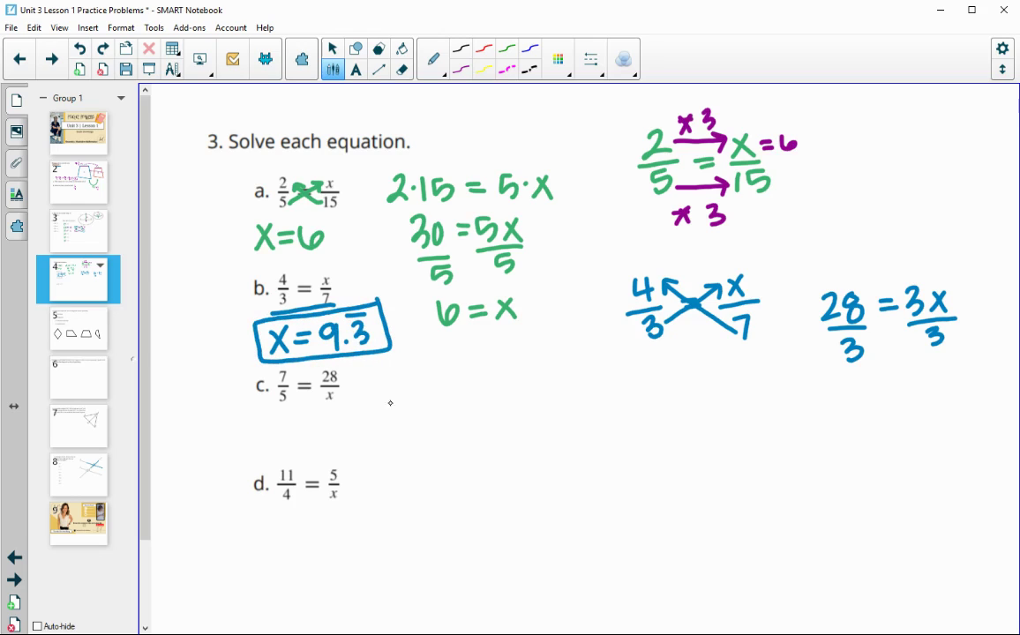
pyautogui.click(461, 69)
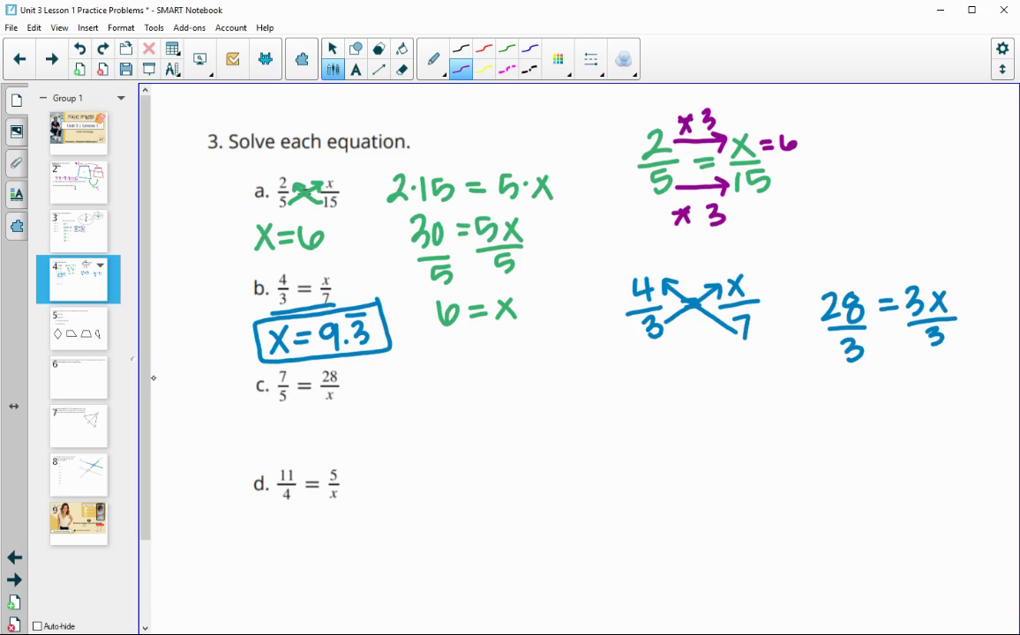
# - Rewrite equation c in purple as 7/5 = 28/x
pyautogui.scroll(-3, 152, 378)
pyautogui.moveTo(487, 323); pyautogui.dragTo(501, 351)
pyautogui.moveTo(479, 358)
pyautogui.mouseDown()
pyautogui.moveTo(510, 355)
pyautogui.moveTo(505, 398)
pyautogui.mouseUp()
pyautogui.moveTo(501, 368); pyautogui.dragTo(555, 355)
pyautogui.moveTo(539, 367)
pyautogui.mouseDown()
pyautogui.moveTo(592, 338)
pyautogui.moveTo(604, 355)
pyautogui.moveTo(615, 332)
pyautogui.mouseUp()
pyautogui.moveTo(572, 370)
pyautogui.mouseDown()
pyautogui.moveTo(636, 358)
pyautogui.moveTo(595, 397)
pyautogui.moveTo(615, 398)
pyautogui.mouseUp()
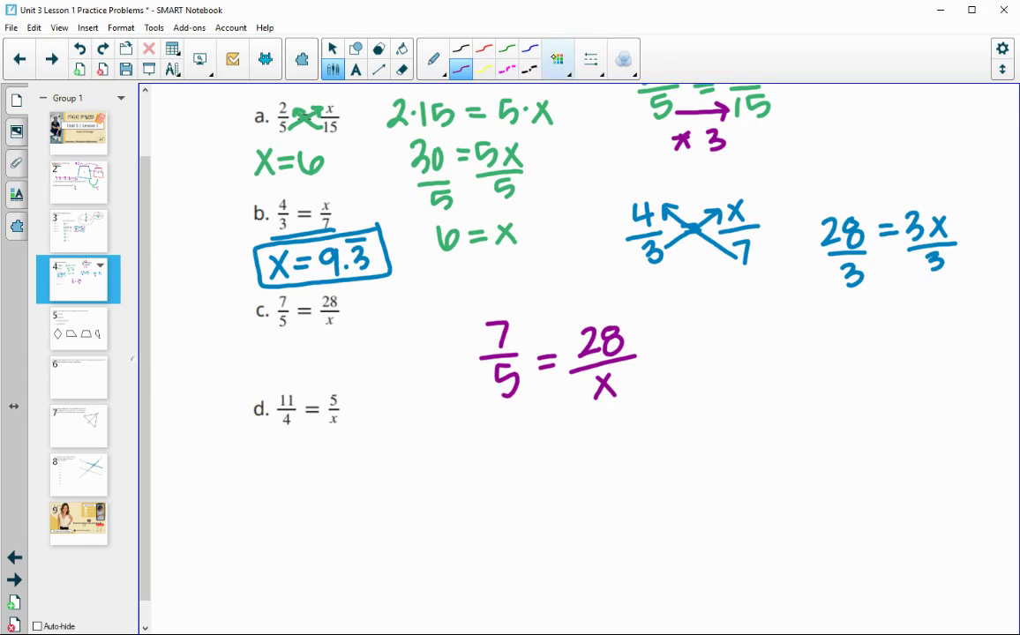
# - In orange, draw ×4 arrows from 7 to 28 and 5 to x, and record x = 20
pyautogui.click(557, 59)
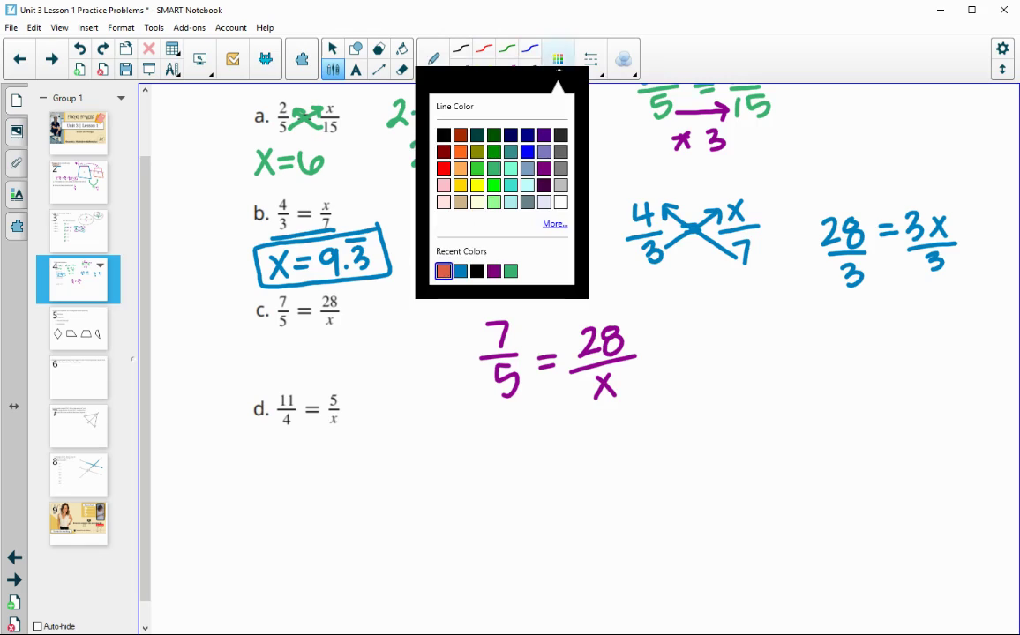
pyautogui.click(444, 270)
pyautogui.moveTo(518, 336)
pyautogui.mouseDown()
pyautogui.moveTo(577, 337)
pyautogui.moveTo(569, 344)
pyautogui.mouseUp()
pyautogui.moveTo(521, 310); pyautogui.dragTo(538, 317)
pyautogui.moveTo(538, 303)
pyautogui.mouseDown()
pyautogui.moveTo(524, 318)
pyautogui.moveTo(567, 315)
pyautogui.moveTo(562, 323)
pyautogui.mouseUp()
pyautogui.moveTo(527, 394)
pyautogui.mouseDown()
pyautogui.moveTo(585, 392)
pyautogui.moveTo(546, 427)
pyautogui.mouseUp()
pyautogui.moveTo(546, 408)
pyautogui.mouseDown()
pyautogui.moveTo(533, 428)
pyautogui.moveTo(572, 423)
pyautogui.moveTo(572, 432)
pyautogui.mouseUp()
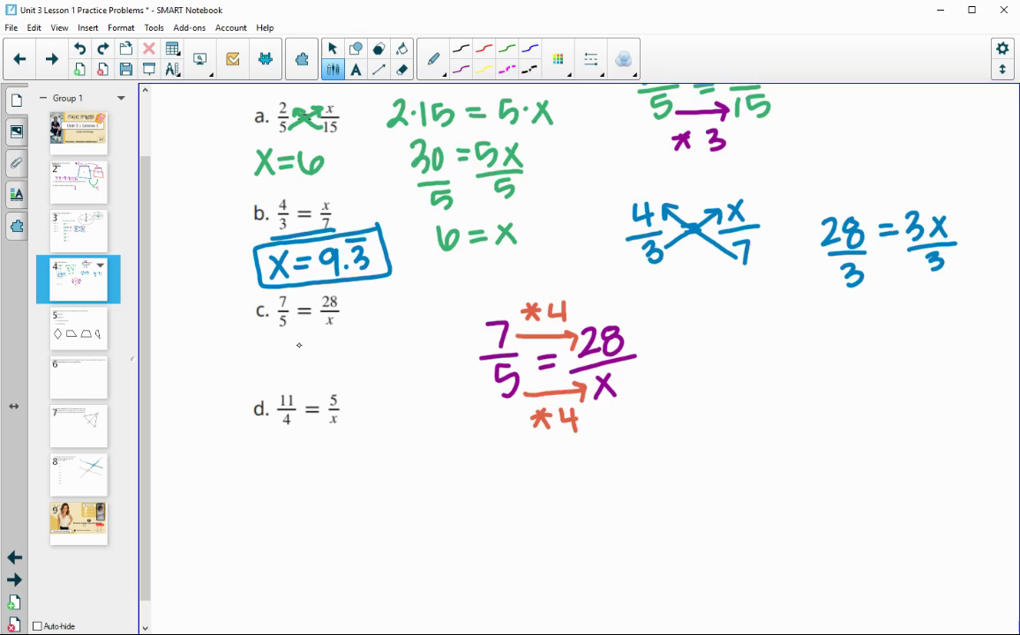
pyautogui.moveTo(285, 348)
pyautogui.mouseDown()
pyautogui.moveTo(302, 369)
pyautogui.moveTo(284, 371)
pyautogui.mouseUp()
pyautogui.moveTo(307, 357)
pyautogui.mouseDown()
pyautogui.moveTo(345, 369)
pyautogui.moveTo(360, 352)
pyautogui.mouseUp()
# - In purple, cross-multiply to 7x = 140, divide both sides by 7, and get x = 20
pyautogui.click(460, 69)
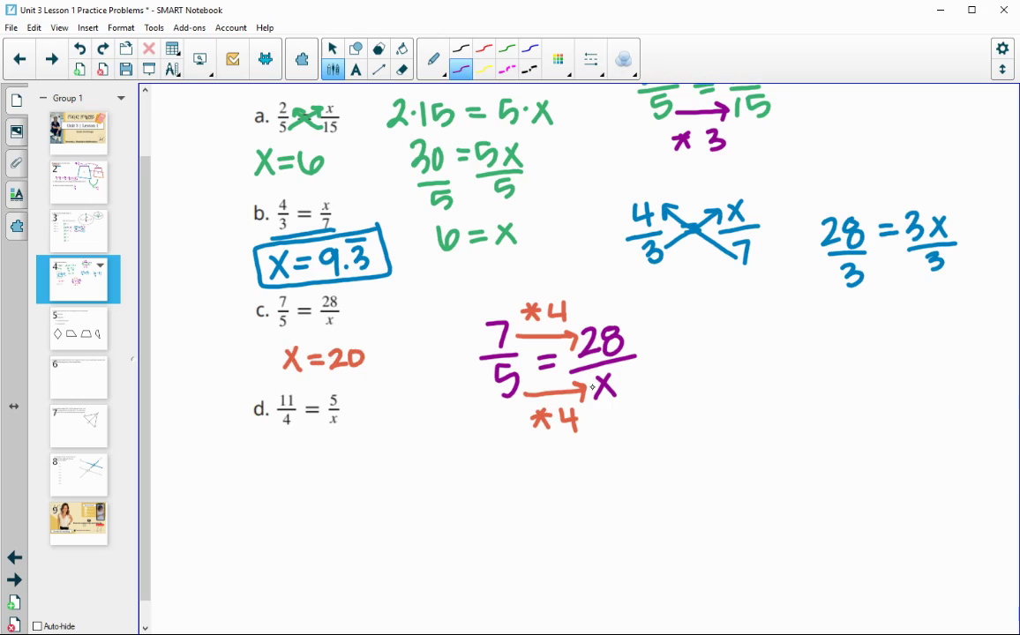
pyautogui.moveTo(323, 320)
pyautogui.mouseDown()
pyautogui.moveTo(297, 302)
pyautogui.moveTo(307, 304)
pyautogui.mouseUp()
pyautogui.moveTo(731, 348)
pyautogui.mouseDown()
pyautogui.moveTo(744, 374)
pyautogui.moveTo(781, 374)
pyautogui.mouseUp()
pyautogui.moveTo(780, 346)
pyautogui.mouseDown()
pyautogui.moveTo(764, 374)
pyautogui.moveTo(812, 355)
pyautogui.moveTo(817, 363)
pyautogui.mouseUp()
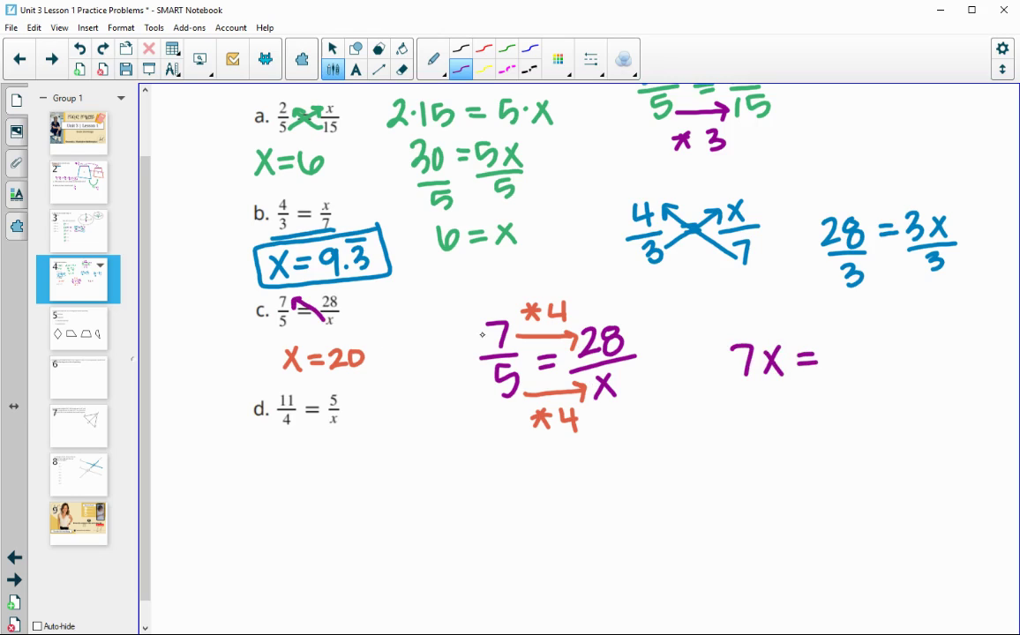
pyautogui.moveTo(290, 318); pyautogui.dragTo(312, 301)
pyautogui.moveTo(826, 344)
pyautogui.mouseDown()
pyautogui.moveTo(825, 372)
pyautogui.moveTo(850, 362)
pyautogui.mouseUp()
pyautogui.moveTo(844, 346)
pyautogui.mouseDown()
pyautogui.moveTo(844, 371)
pyautogui.moveTo(862, 346)
pyautogui.mouseUp()
pyautogui.moveTo(746, 386)
pyautogui.mouseDown()
pyautogui.moveTo(787, 381)
pyautogui.moveTo(778, 414)
pyautogui.mouseUp()
pyautogui.moveTo(822, 384)
pyautogui.mouseDown()
pyautogui.moveTo(872, 379)
pyautogui.moveTo(852, 414)
pyautogui.mouseUp()
pyautogui.moveTo(797, 446)
pyautogui.mouseDown()
pyautogui.moveTo(782, 471)
pyautogui.moveTo(799, 471)
pyautogui.mouseUp()
pyautogui.moveTo(807, 454)
pyautogui.mouseDown()
pyautogui.moveTo(849, 468)
pyautogui.moveTo(855, 447)
pyautogui.mouseUp()
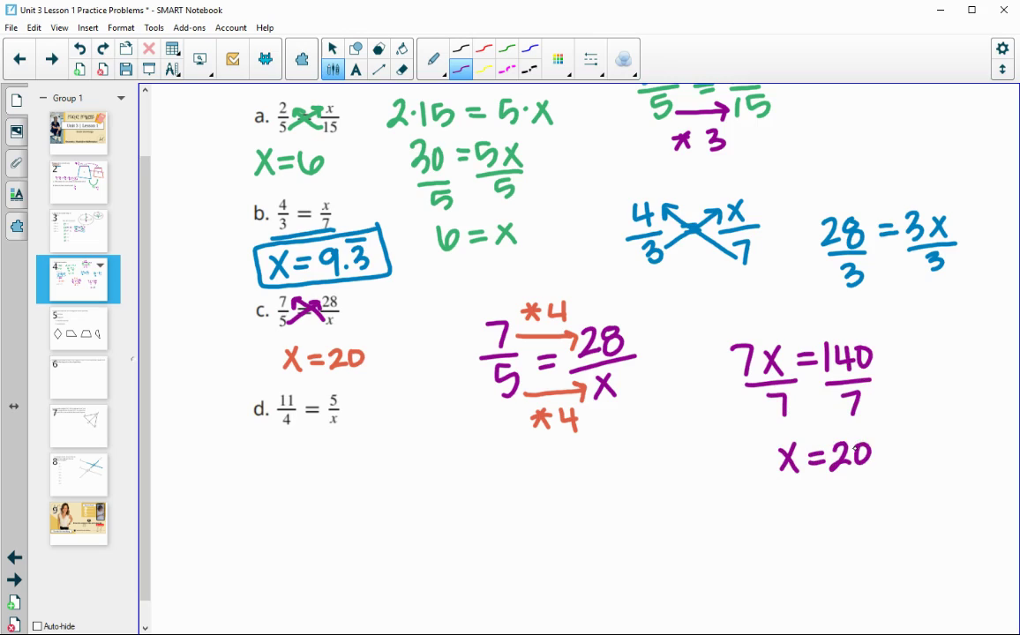
# - In orange ink, cross-multiply equation d to 11x = 20
pyautogui.scroll(-1, 171, 521)
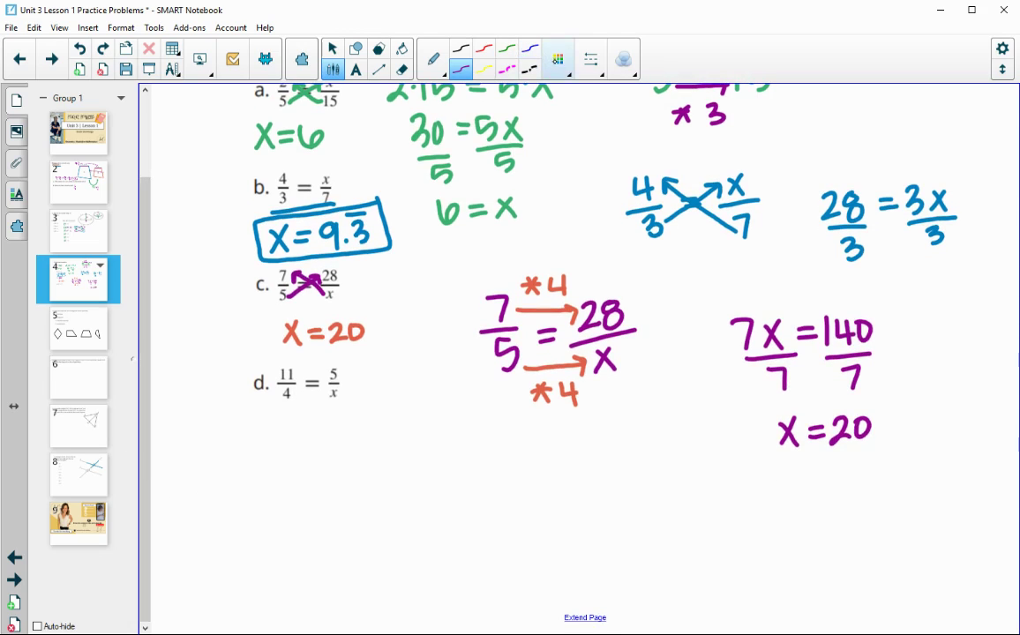
pyautogui.click(557, 59)
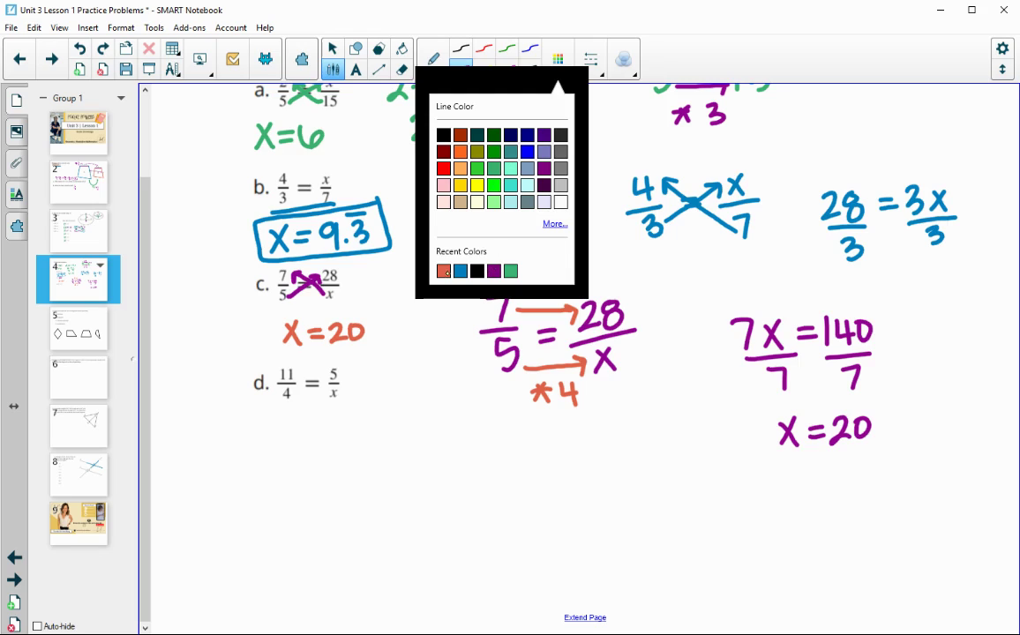
pyautogui.click(401, 245)
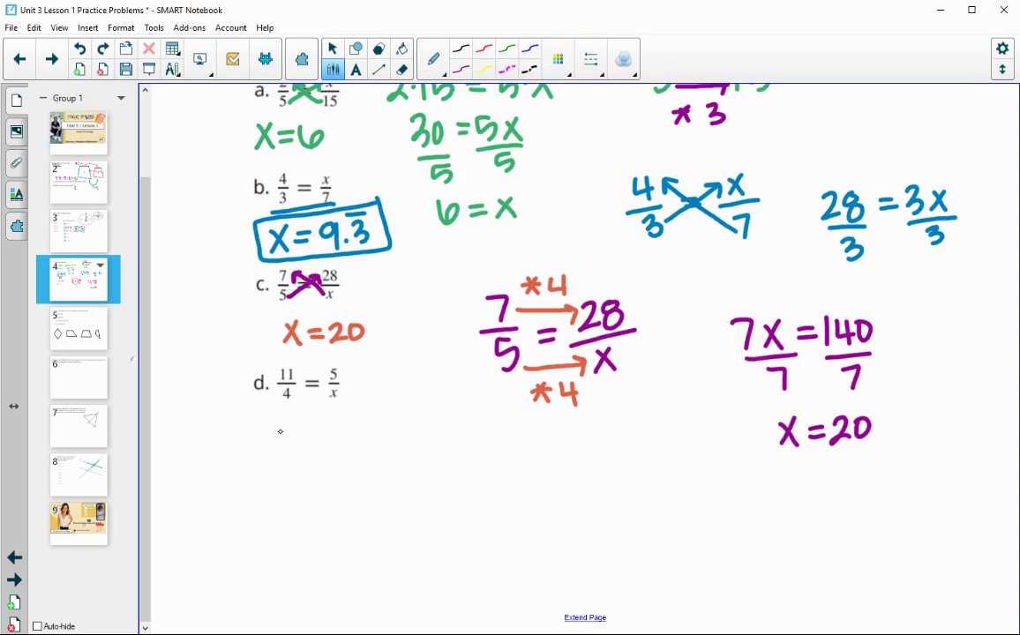
pyautogui.moveTo(264, 440); pyautogui.dragTo(264, 469)
pyautogui.moveTo(271, 439)
pyautogui.mouseDown()
pyautogui.moveTo(270, 470)
pyautogui.moveTo(304, 469)
pyautogui.moveTo(327, 448)
pyautogui.mouseUp()
pyautogui.moveTo(312, 460); pyautogui.dragTo(327, 459)
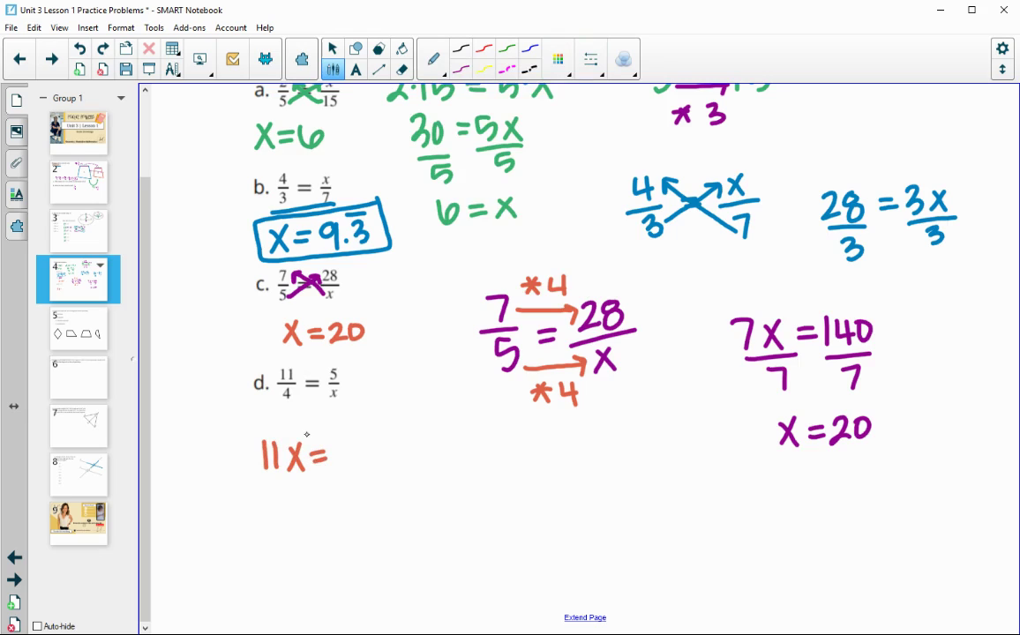
pyautogui.moveTo(298, 397); pyautogui.dragTo(323, 380)
pyautogui.moveTo(339, 448)
pyautogui.mouseDown()
pyautogui.moveTo(353, 468)
pyautogui.moveTo(365, 447)
pyautogui.mouseUp()
pyautogui.moveTo(260, 488)
pyautogui.mouseDown()
pyautogui.moveTo(305, 482)
pyautogui.moveTo(280, 517)
pyautogui.moveTo(293, 517)
pyautogui.mouseUp()
# - Divide both sides by 11 to get x = 1.818, then write the rounded answer x = 1.82
pyautogui.moveTo(342, 485); pyautogui.dragTo(373, 481)
pyautogui.moveTo(349, 498)
pyautogui.mouseDown()
pyautogui.moveTo(348, 519)
pyautogui.moveTo(361, 518)
pyautogui.mouseUp()
pyautogui.moveTo(424, 491)
pyautogui.mouseDown()
pyautogui.moveTo(439, 515)
pyautogui.moveTo(423, 517)
pyautogui.mouseUp()
pyautogui.moveTo(451, 499)
pyautogui.mouseDown()
pyautogui.moveTo(481, 512)
pyautogui.moveTo(512, 488)
pyautogui.moveTo(522, 510)
pyautogui.moveTo(541, 484)
pyautogui.mouseUp()
pyautogui.moveTo(432, 546); pyautogui.dragTo(446, 571)
pyautogui.moveTo(447, 546)
pyautogui.mouseDown()
pyautogui.moveTo(431, 571)
pyautogui.moveTo(471, 551)
pyautogui.mouseUp()
pyautogui.moveTo(456, 563); pyautogui.dragTo(480, 571)
pyautogui.moveTo(493, 566)
pyautogui.mouseDown()
pyautogui.moveTo(507, 565)
pyautogui.moveTo(512, 536)
pyautogui.moveTo(540, 558)
pyautogui.moveTo(404, 537)
pyautogui.moveTo(432, 585)
pyautogui.moveTo(565, 572)
pyautogui.moveTo(557, 528)
pyautogui.mouseUp()
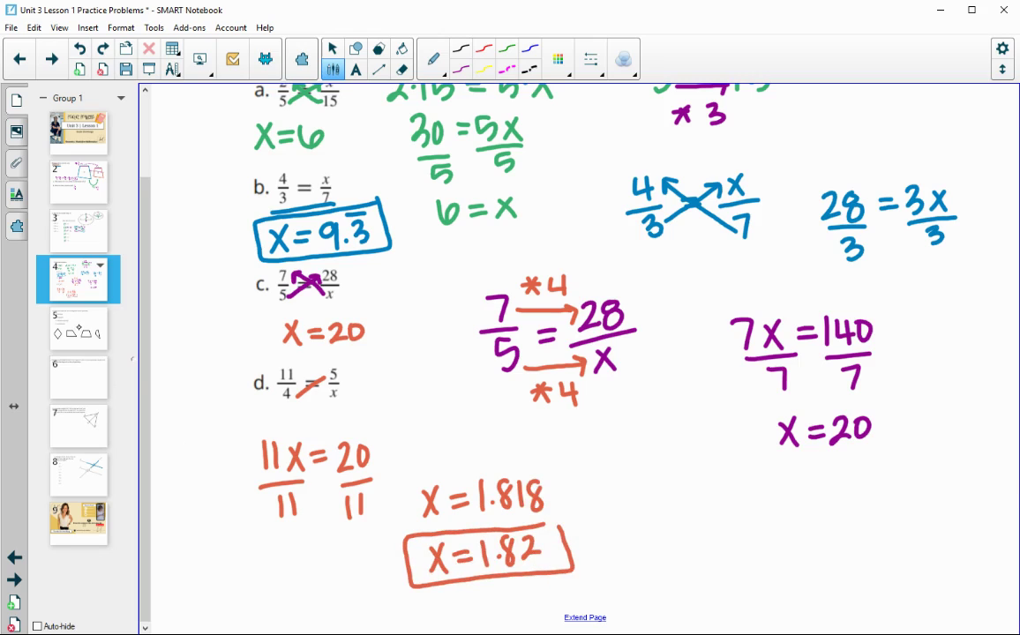
pyautogui.click(79, 329)
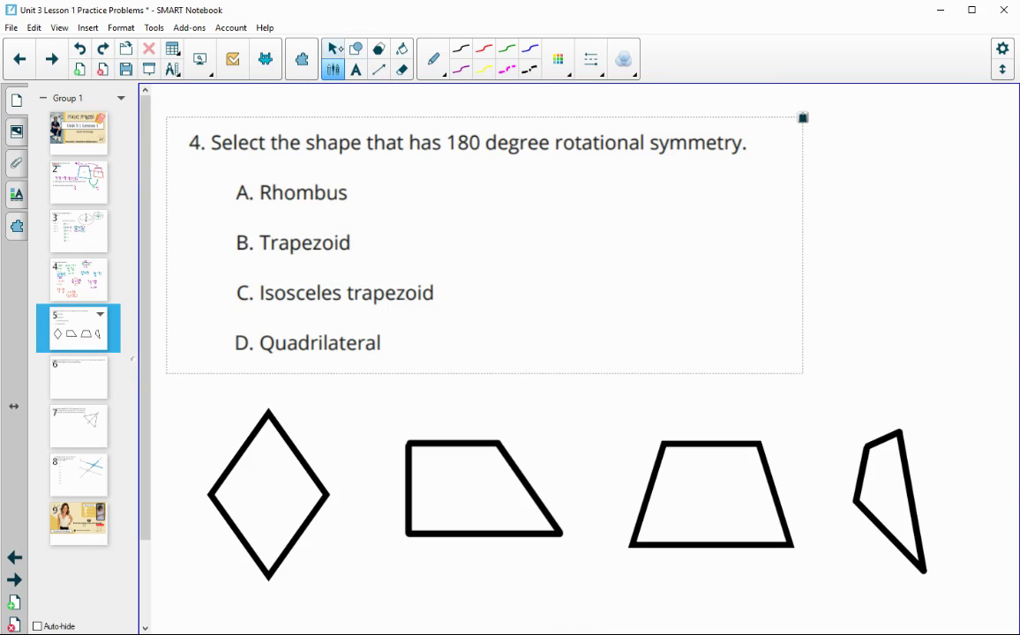
# - Give the rhombus copy a blue outline, place it on the original, and rotate it
pyautogui.click(332, 49)
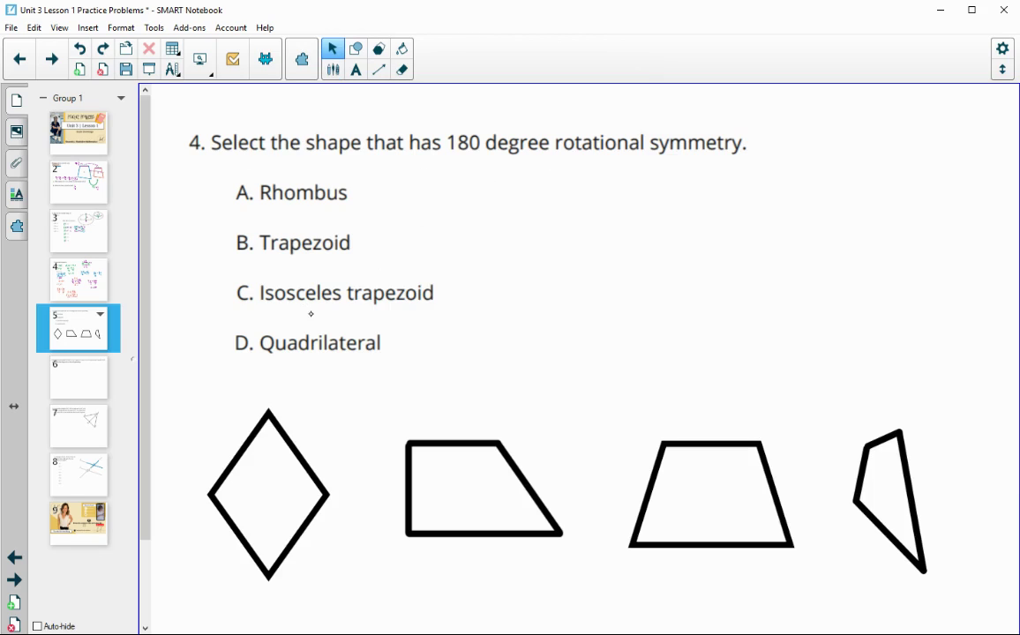
pyautogui.click(279, 427)
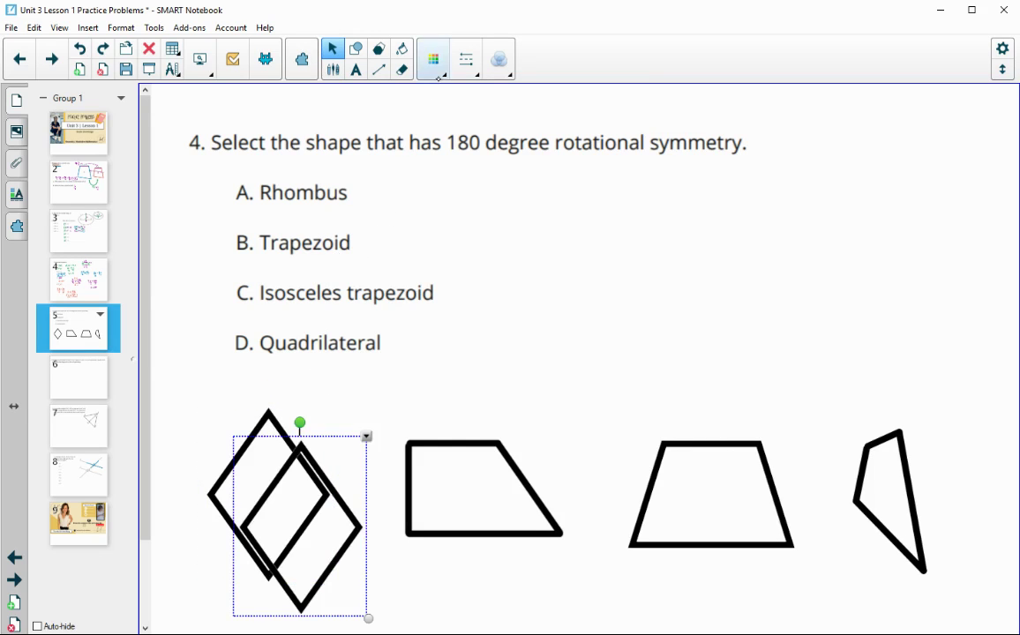
pyautogui.click(433, 60)
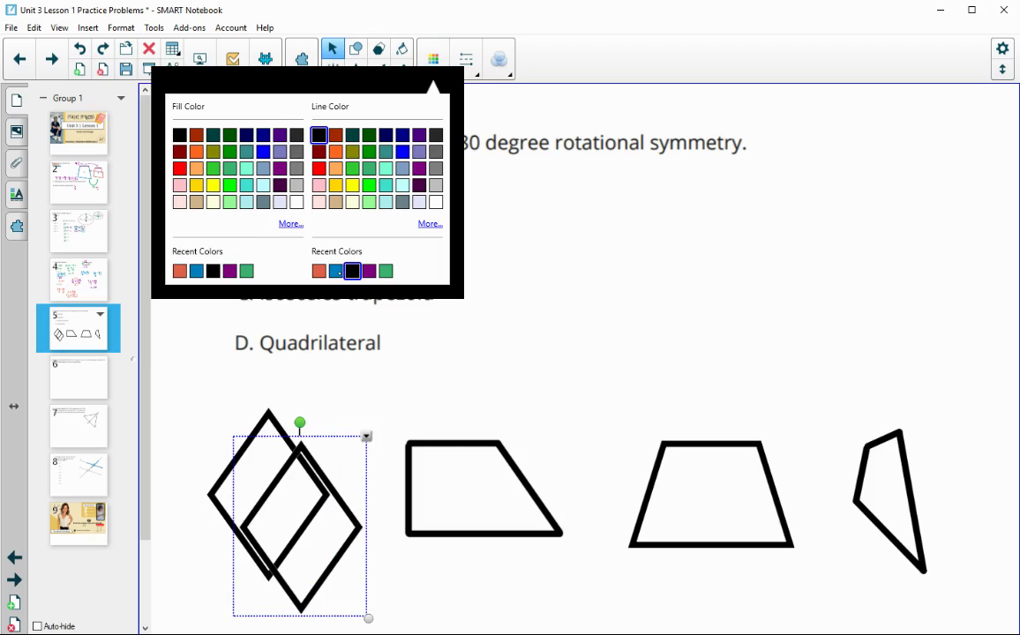
pyautogui.click(336, 272)
pyautogui.moveTo(331, 481); pyautogui.dragTo(299, 448)
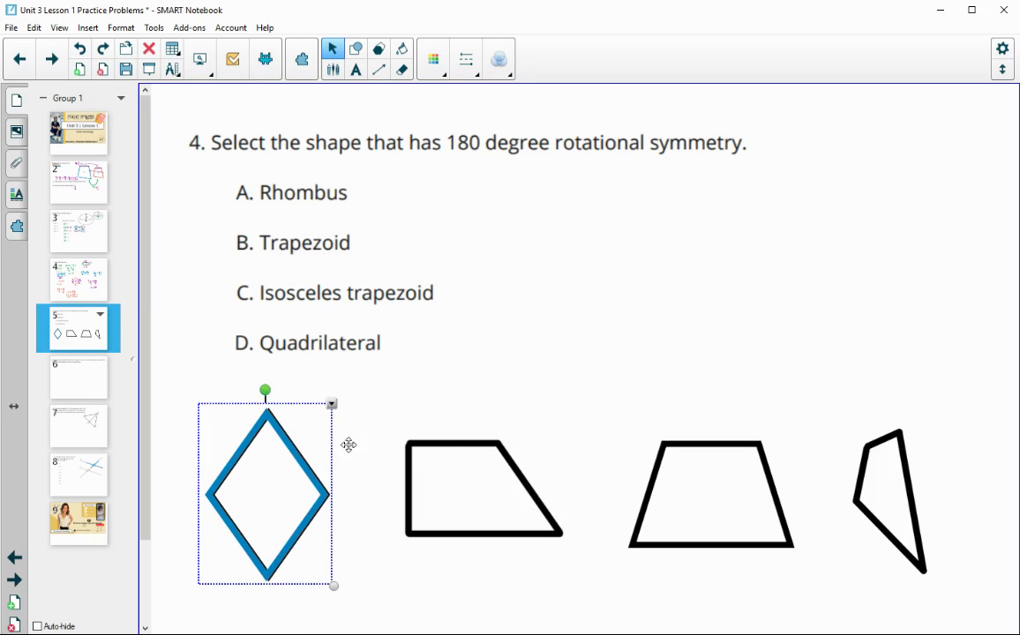
pyautogui.moveTo(265, 391); pyautogui.dragTo(265, 598)
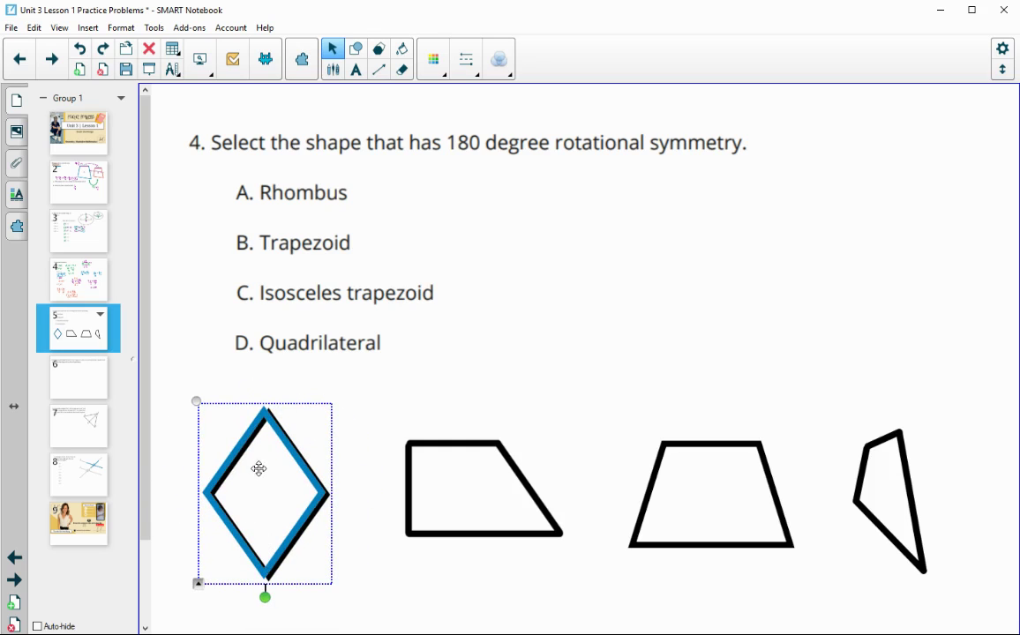
# - With a blue pen, circle answer A next to Rhombus
pyautogui.click(332, 69)
pyautogui.click(464, 69)
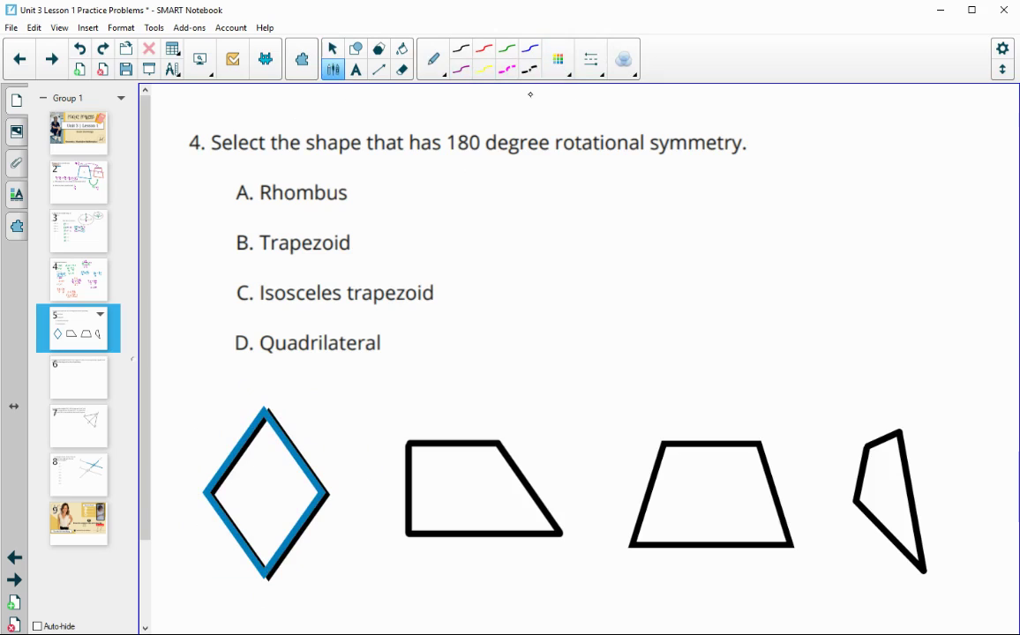
pyautogui.click(558, 59)
pyautogui.click(461, 271)
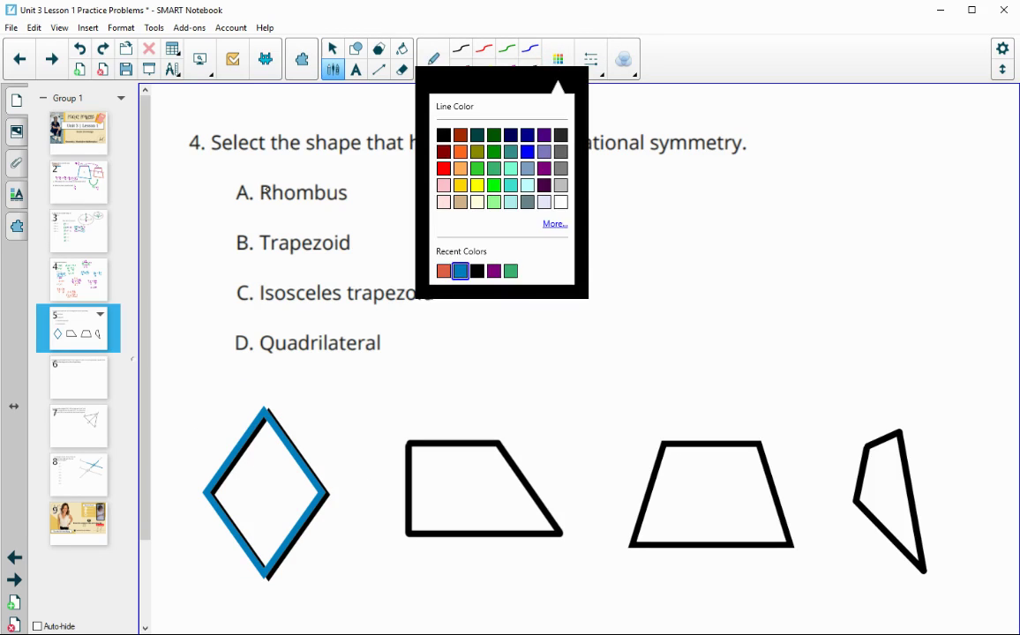
pyautogui.moveTo(241, 180)
pyautogui.mouseDown()
pyautogui.moveTo(259, 209)
pyautogui.moveTo(241, 179)
pyautogui.moveTo(302, 153)
pyautogui.mouseUp()
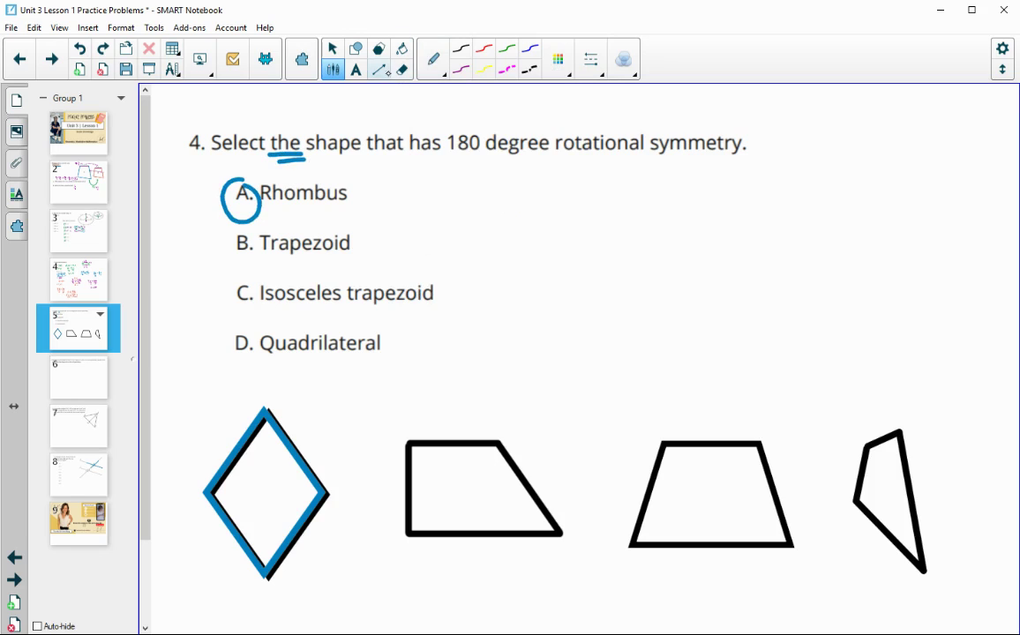
# - Duplicate the trapezoid, make the copy orange, and rotate it over the original
pyautogui.click(332, 48)
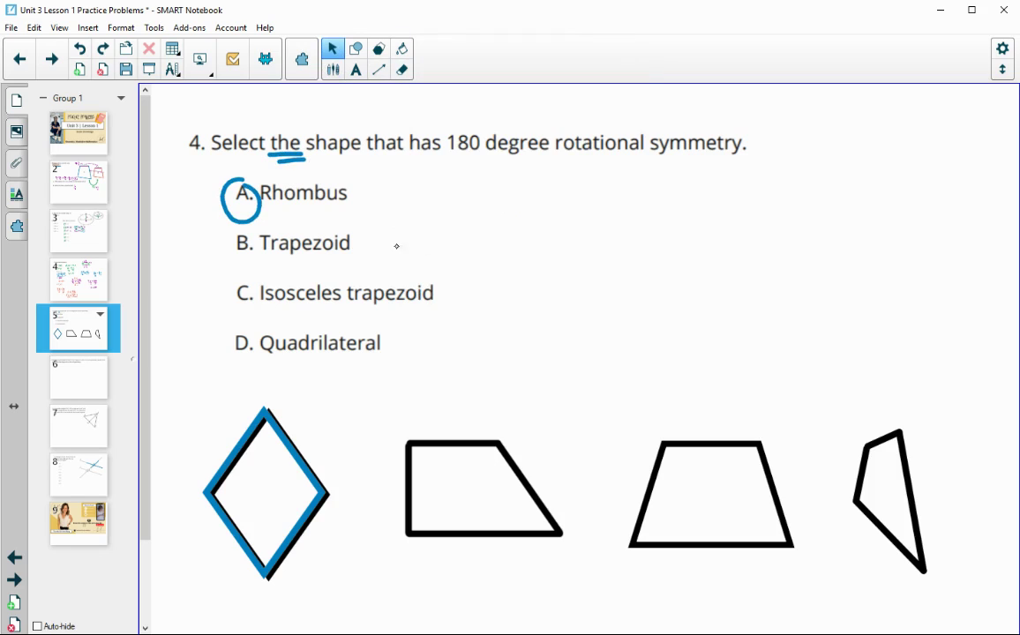
pyautogui.click(494, 443)
pyautogui.hotkey('ctrl', 'd')
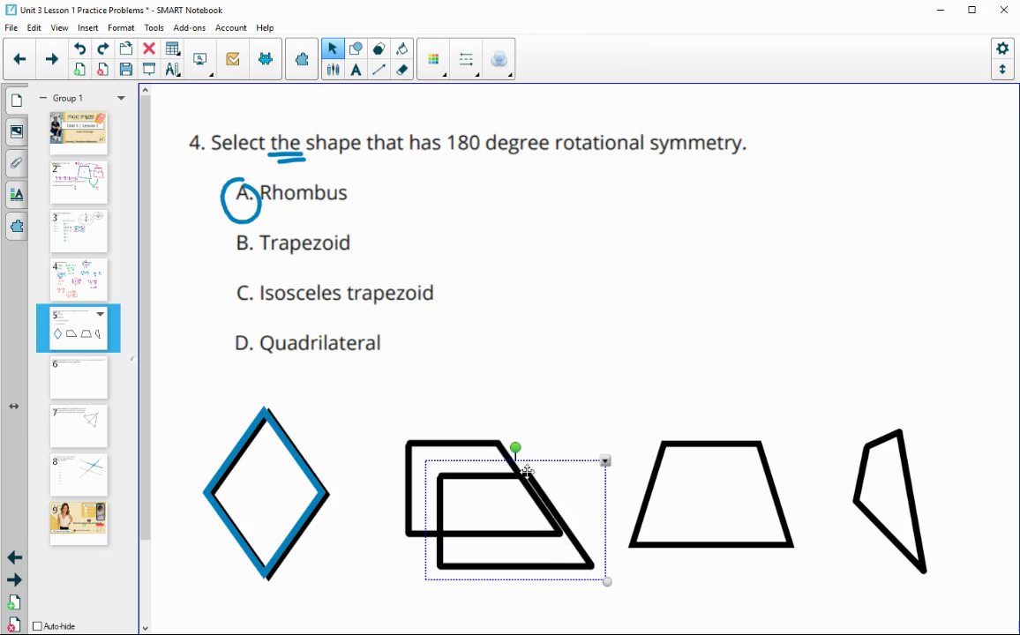
pyautogui.click(433, 59)
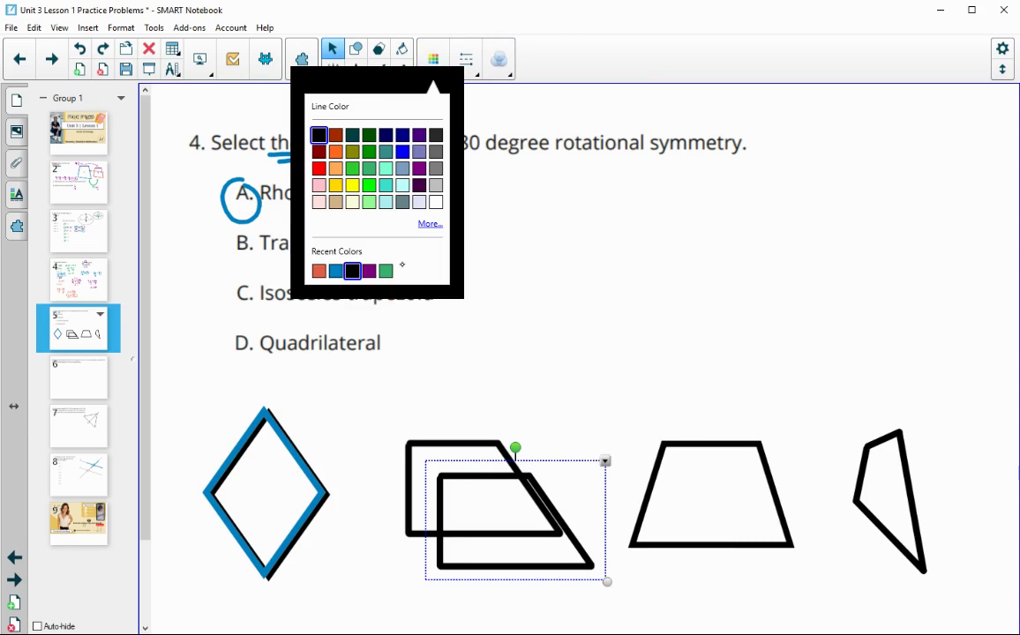
pyautogui.click(319, 271)
pyautogui.moveTo(522, 475); pyautogui.dragTo(490, 439)
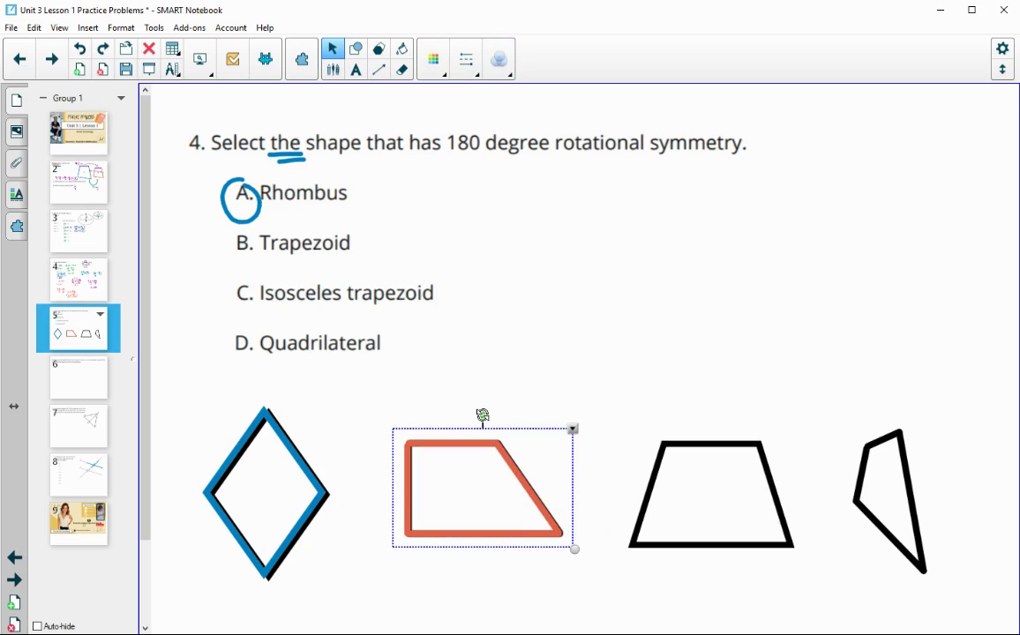
pyautogui.moveTo(483, 416); pyautogui.dragTo(481, 558)
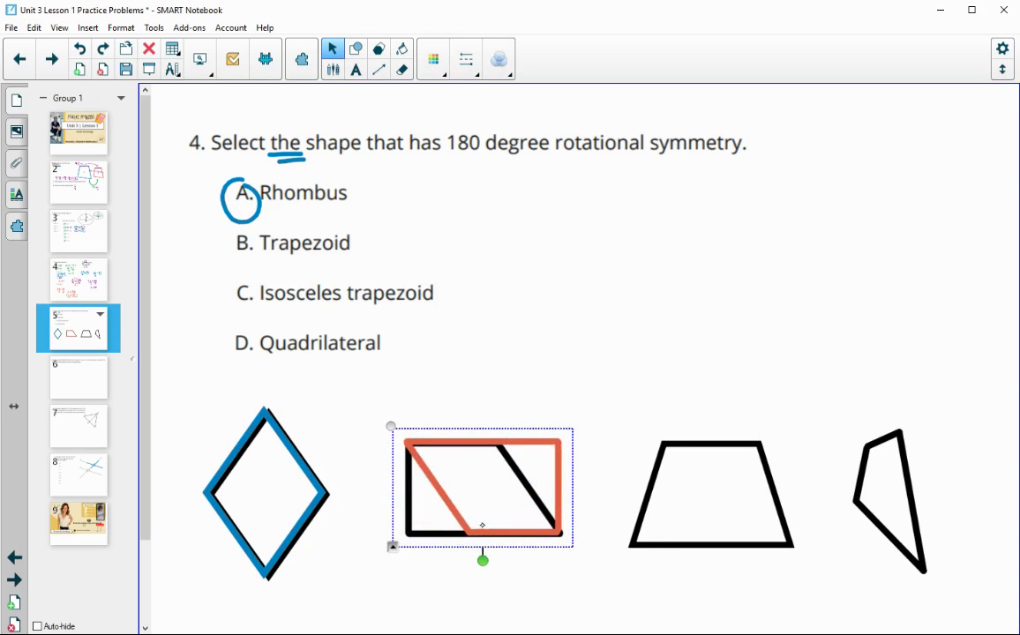
# - Duplicate the isosceles trapezoid, outline the copy green, and rotate it upside down over the original
pyautogui.click(658, 469)
pyautogui.hotkey('ctrl', 'd')
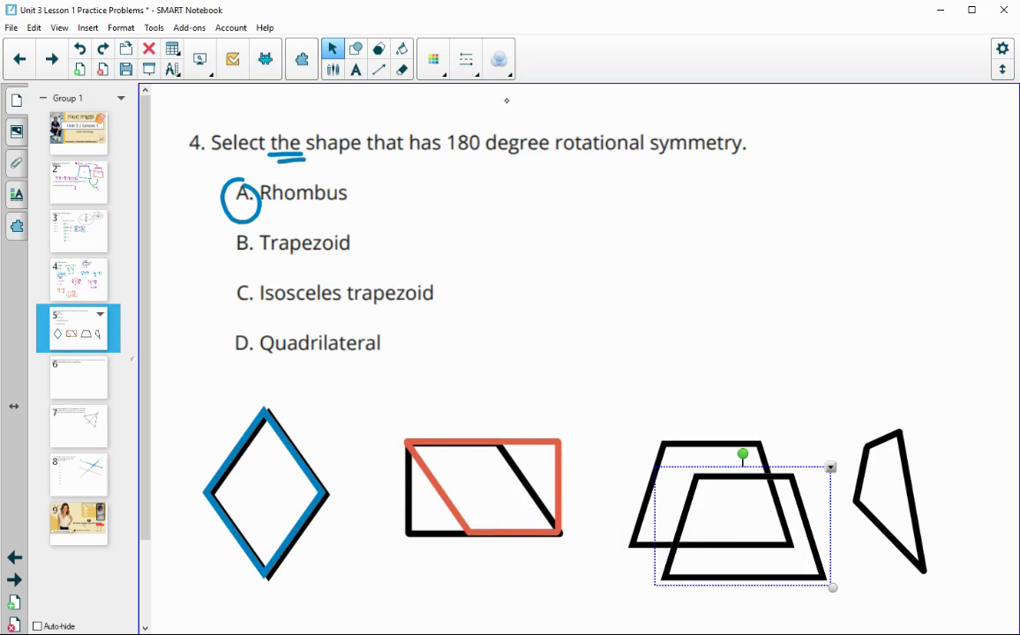
pyautogui.click(433, 60)
pyautogui.click(369, 168)
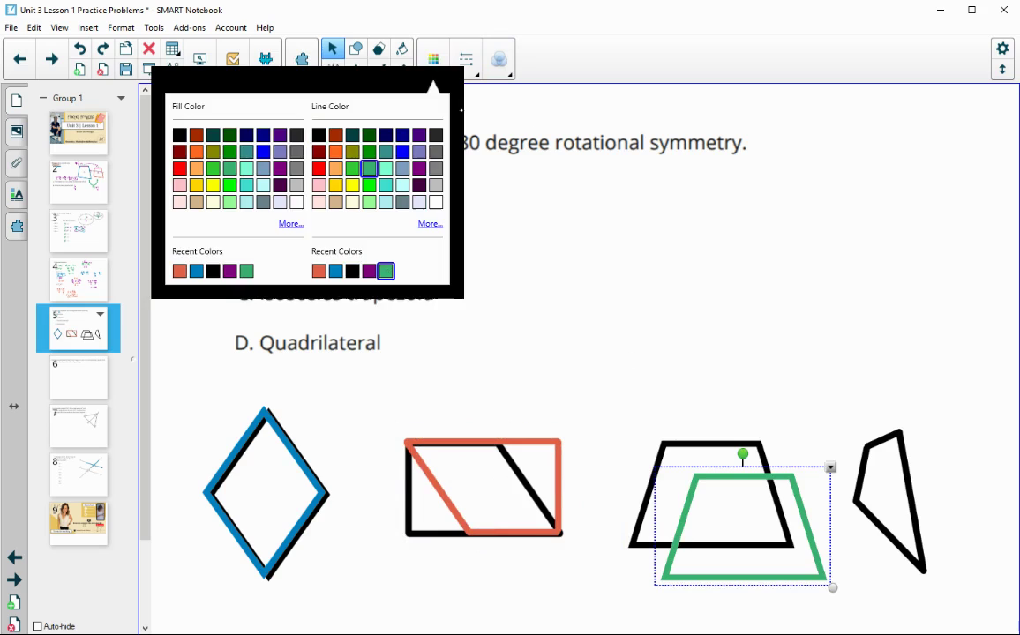
pyautogui.click(433, 59)
pyautogui.moveTo(711, 479); pyautogui.dragTo(680, 446)
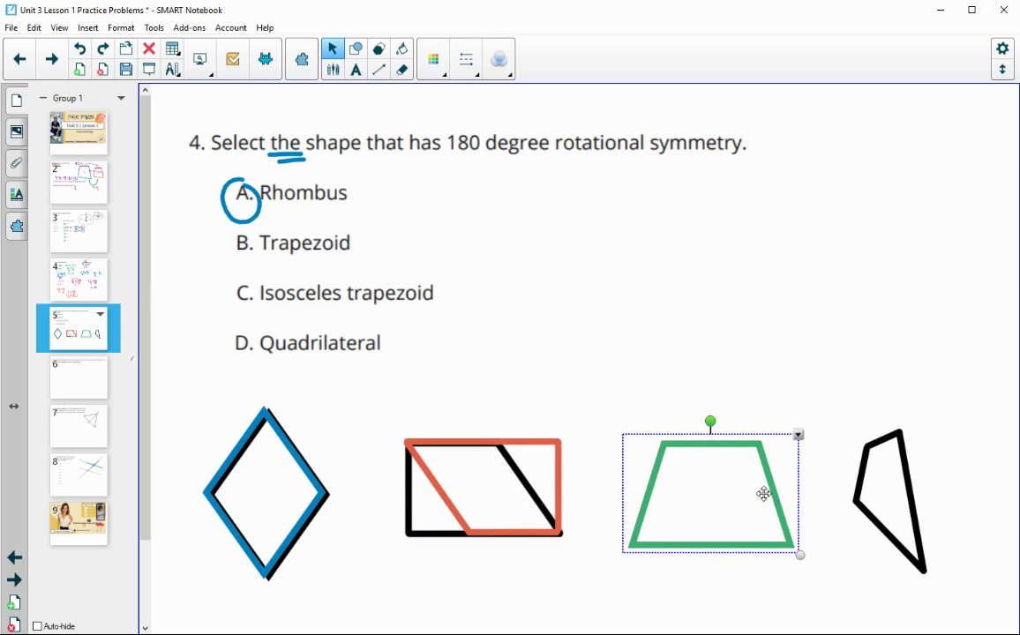
pyautogui.moveTo(712, 421); pyautogui.dragTo(711, 566)
# - Overlay a purple copy of the quadrilateral rotated 180 degrees, then go to the question 5 slide
pyautogui.click(866, 457)
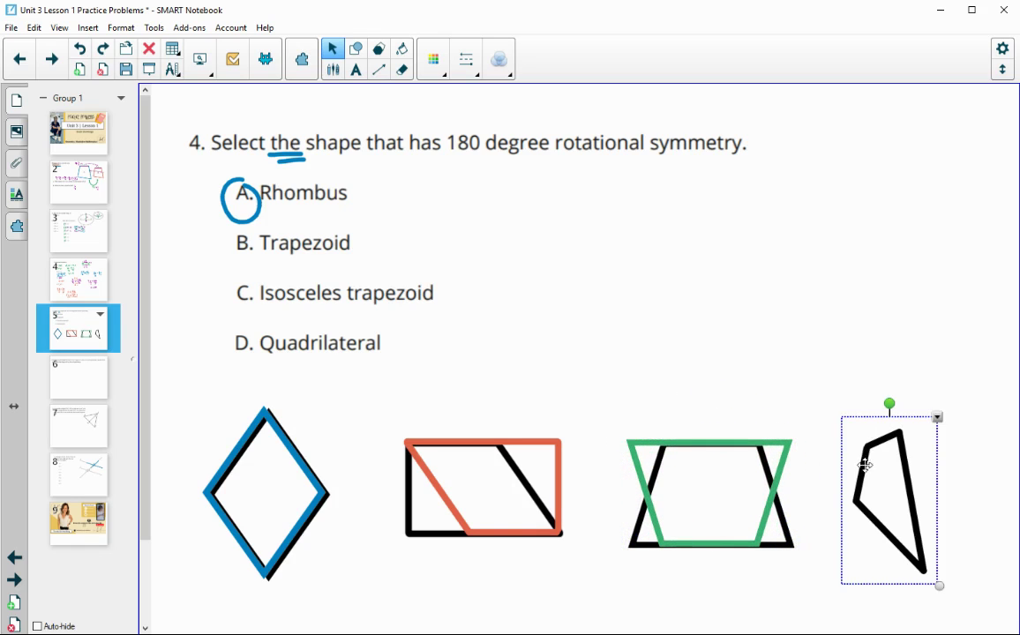
pyautogui.click(433, 59)
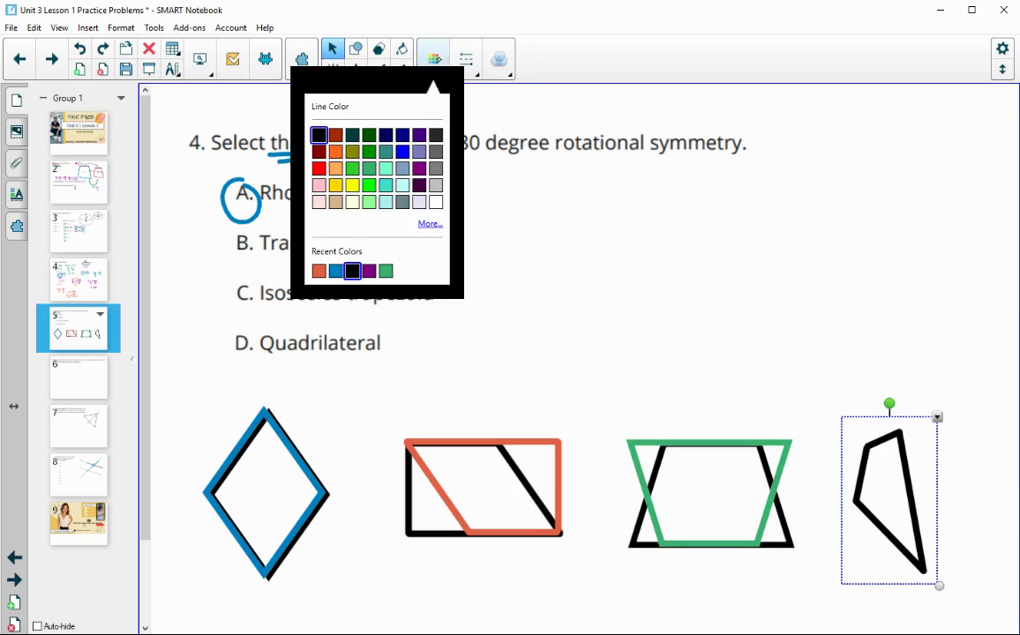
pyautogui.hotkey('ctrl', 'd')
pyautogui.click(433, 59)
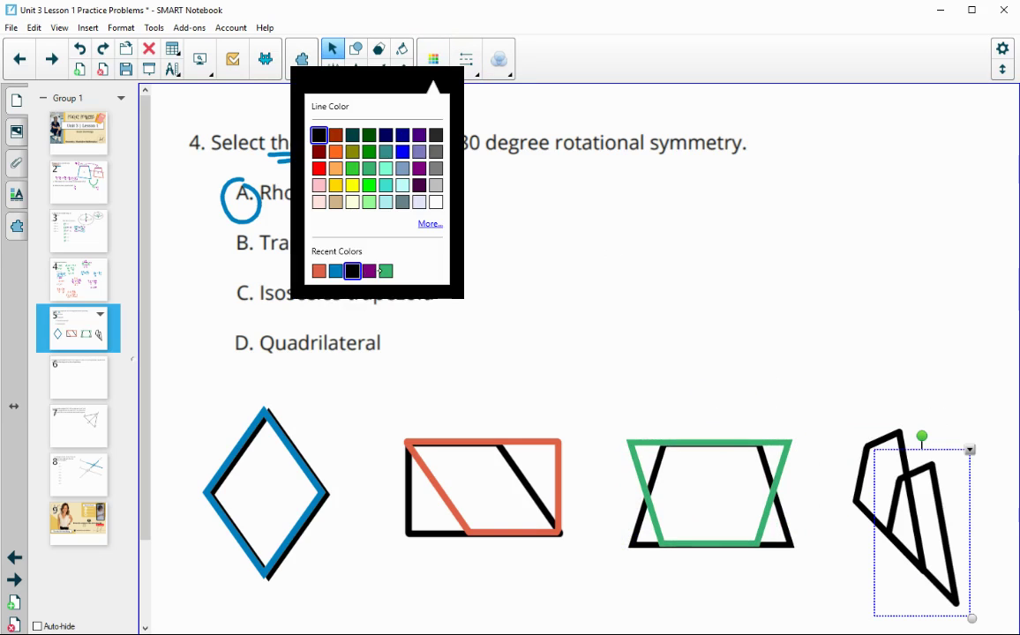
pyautogui.click(369, 271)
pyautogui.moveTo(900, 500); pyautogui.dragTo(866, 467)
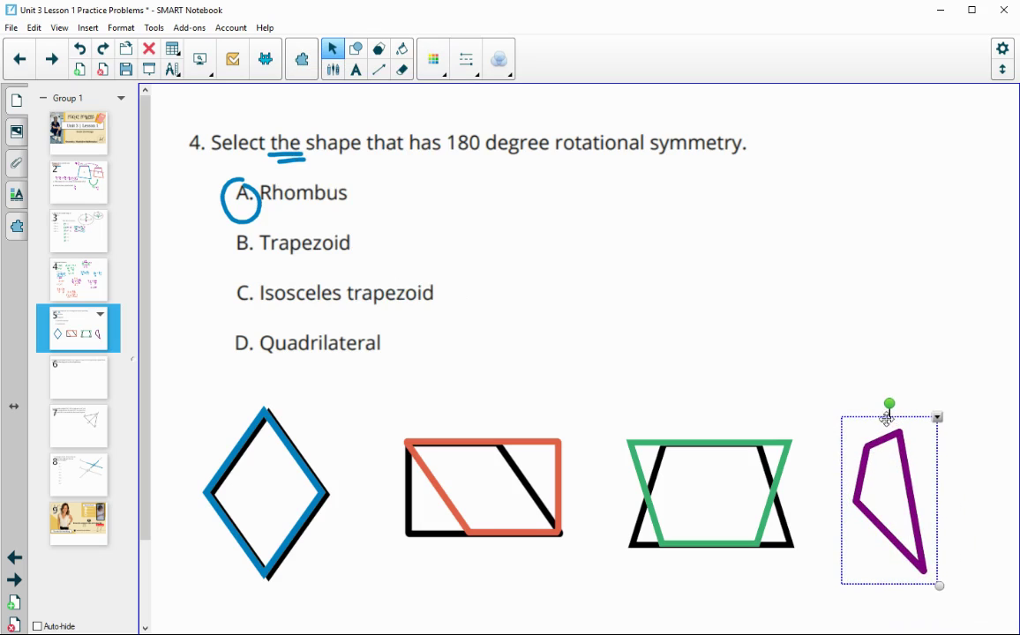
pyautogui.moveTo(888, 403); pyautogui.dragTo(888, 565)
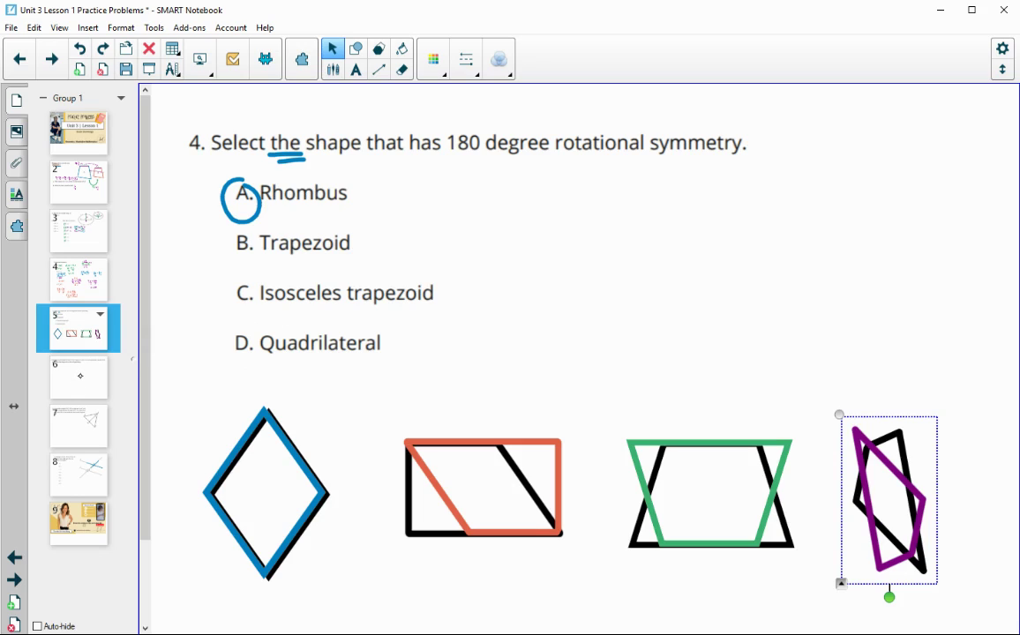
pyautogui.click(79, 378)
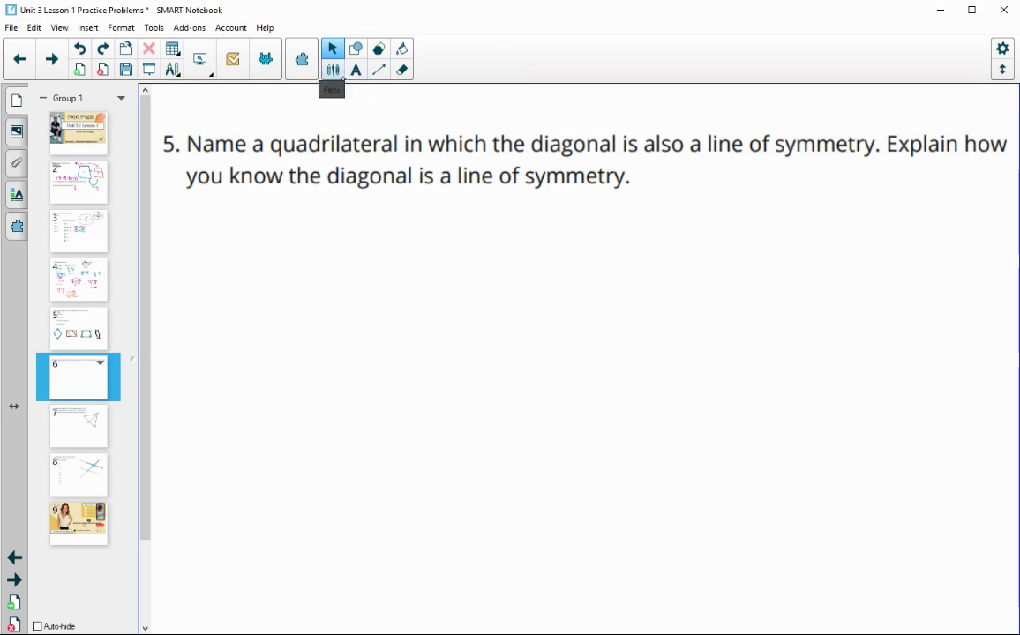
# - Draw a square below question 5 with the Shapes tool
pyautogui.click(355, 49)
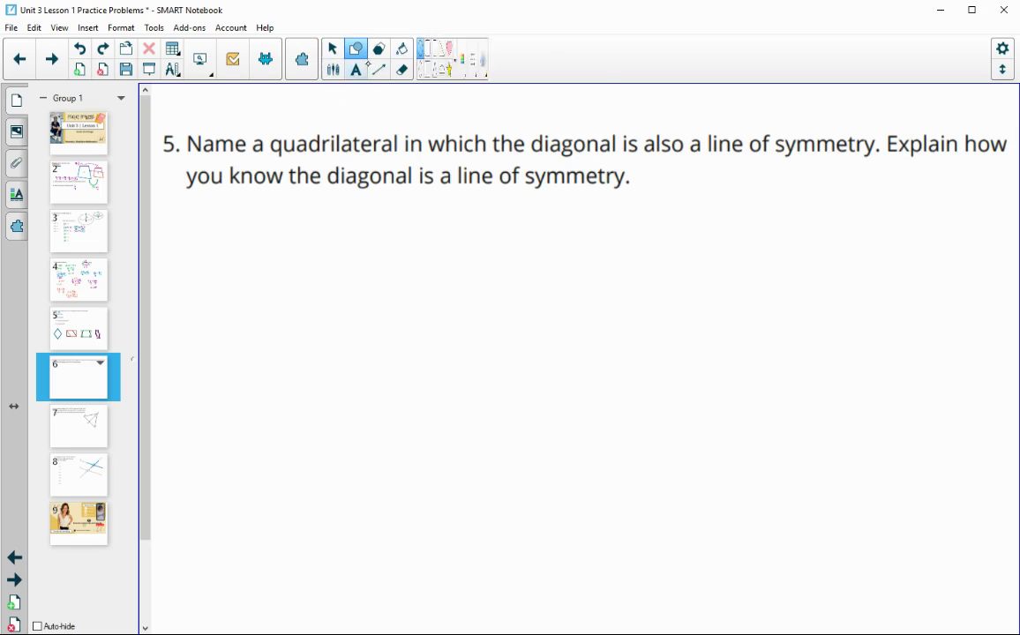
pyautogui.click(451, 69)
pyautogui.moveTo(252, 263); pyautogui.dragTo(371, 382)
# - Draw a rhombus to the right of the square from the extra shapes
pyautogui.click(537, 60)
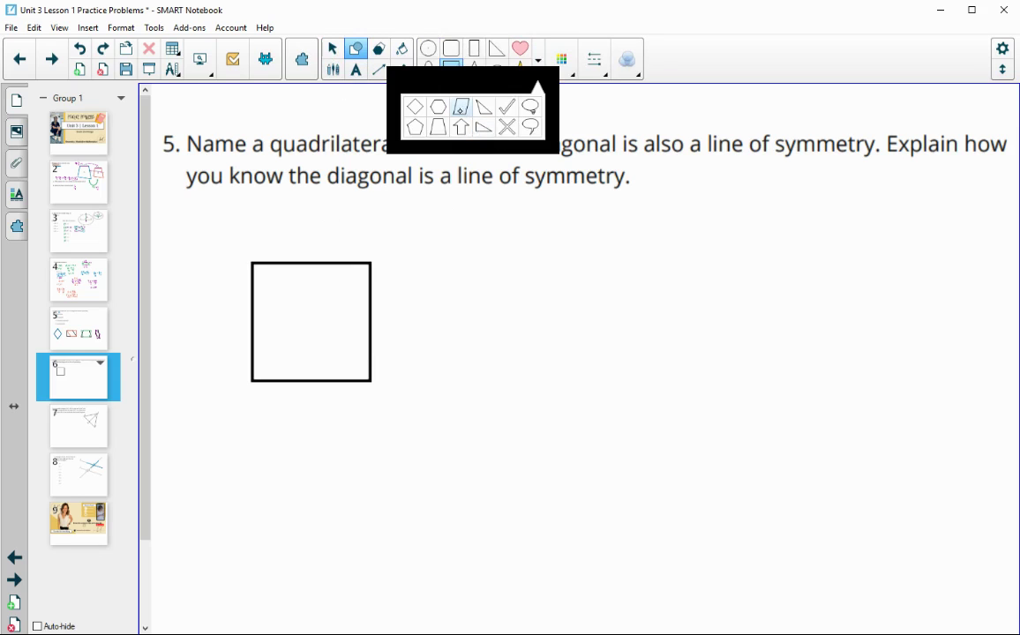
pyautogui.click(460, 107)
pyautogui.click(538, 60)
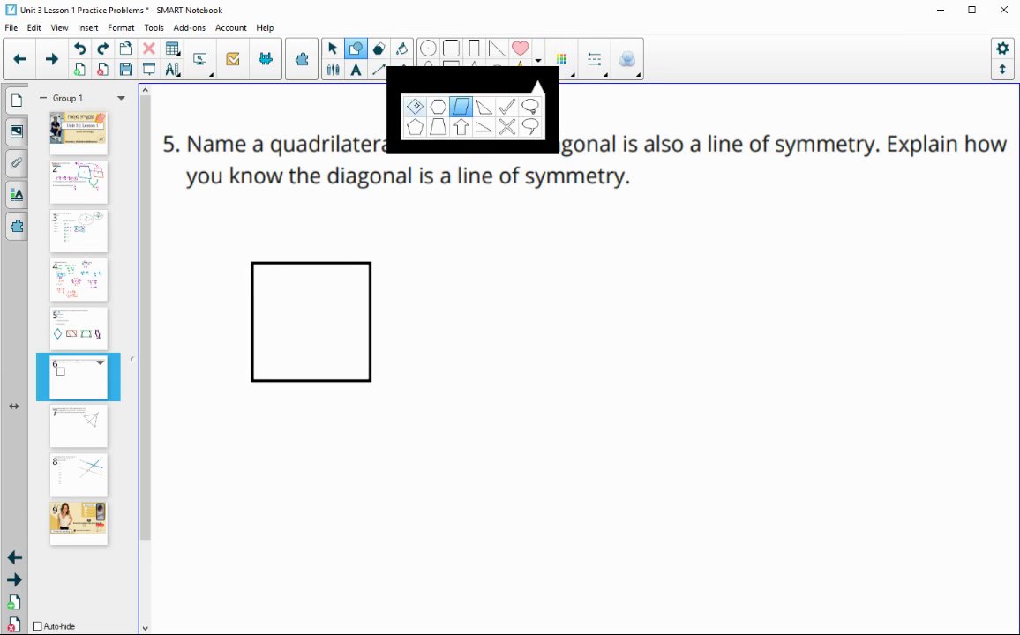
pyautogui.click(415, 107)
pyautogui.moveTo(503, 257); pyautogui.dragTo(607, 435)
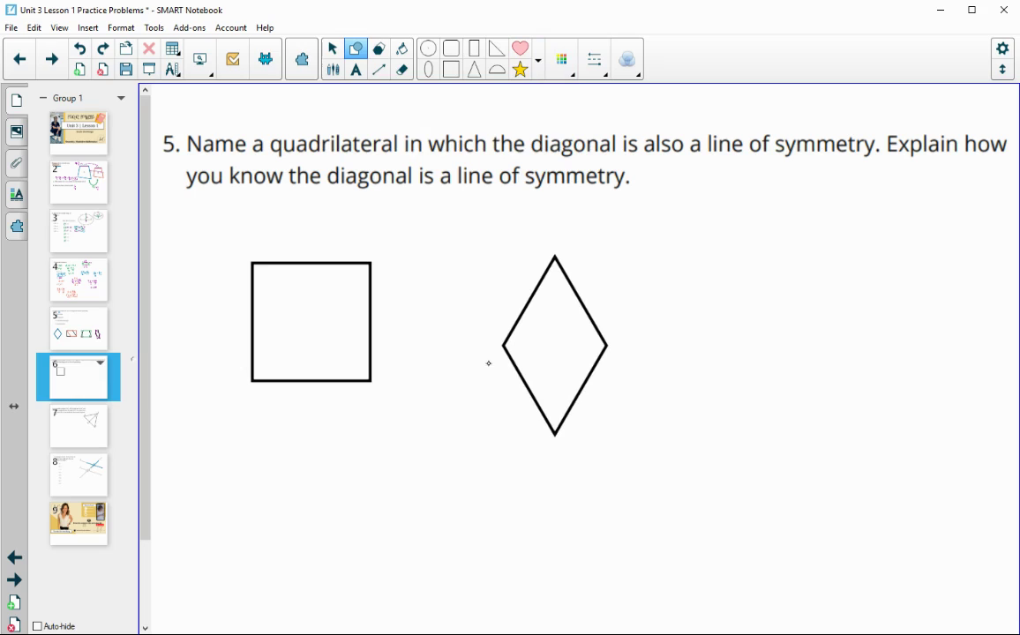
pyautogui.click(332, 70)
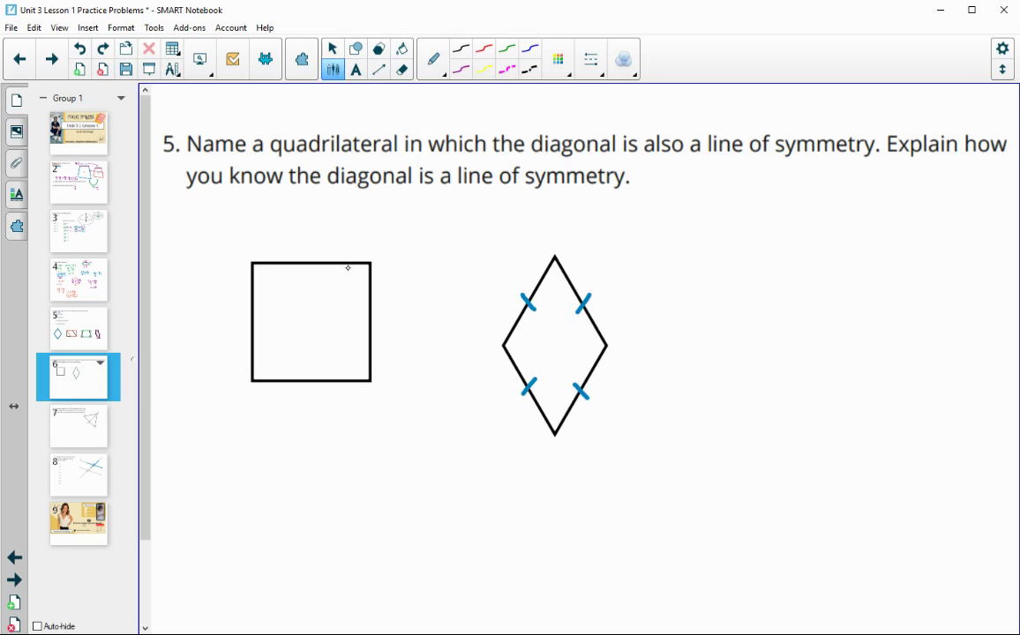
# - Tick the square's left and bottom sides in blue, then add a double-ticked orange diagonal
pyautogui.moveTo(243, 318); pyautogui.dragTo(266, 318)
pyautogui.moveTo(309, 374); pyautogui.dragTo(309, 399)
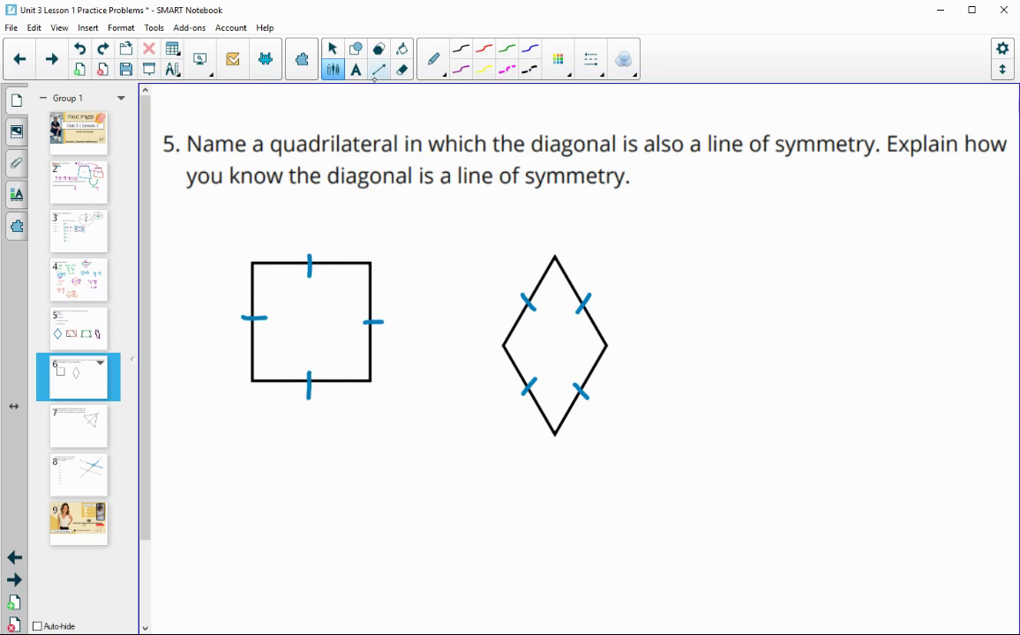
pyautogui.click(379, 69)
pyautogui.click(549, 59)
pyautogui.click(452, 152)
pyautogui.moveTo(220, 232)
pyautogui.mouseDown()
pyautogui.moveTo(339, 364)
pyautogui.moveTo(430, 433)
pyautogui.mouseUp()
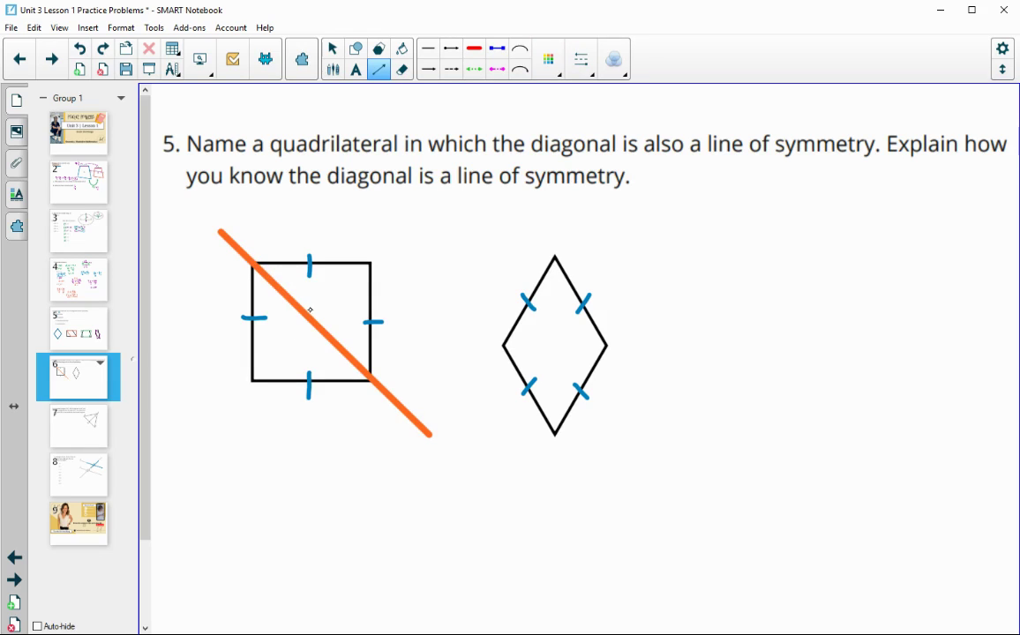
pyautogui.moveTo(311, 305); pyautogui.dragTo(310, 329)
# - Draw an orange horizontal diagonal across the rhombus and mark it with double ticks
pyautogui.moveTo(467, 348); pyautogui.dragTo(703, 348)
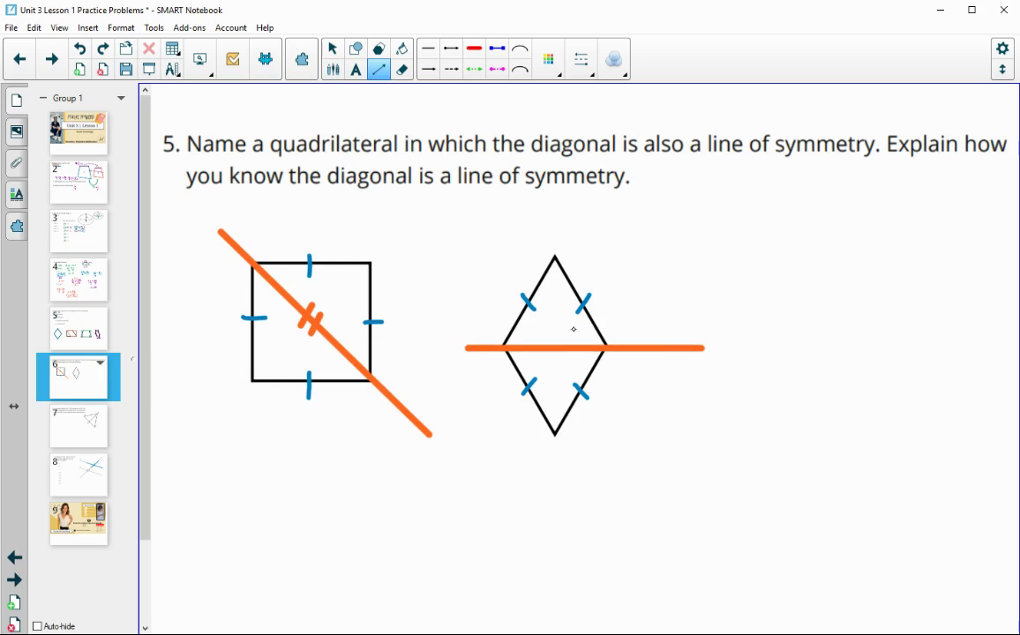
pyautogui.moveTo(551, 340)
pyautogui.mouseDown()
pyautogui.moveTo(551, 362)
pyautogui.moveTo(562, 361)
pyautogui.mouseUp()
pyautogui.click(333, 68)
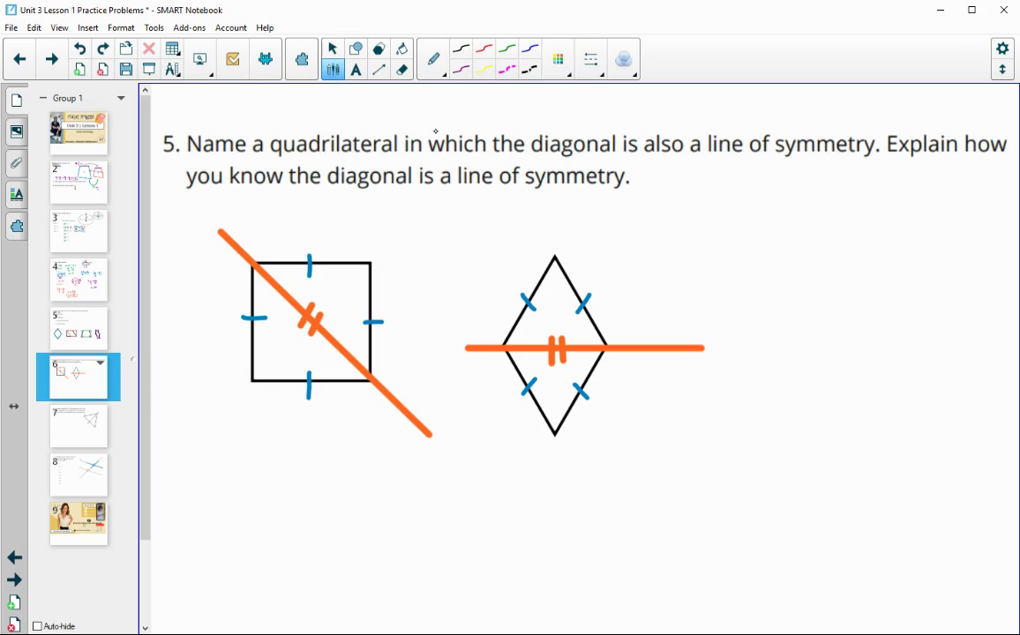